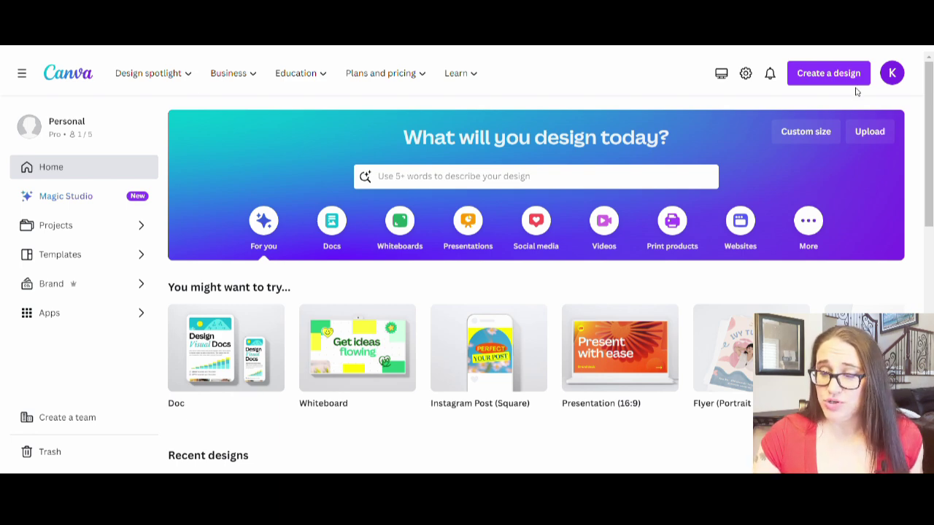
- Create a new custom-size design 4500 px wide and 5400 px high
click(800, 138)
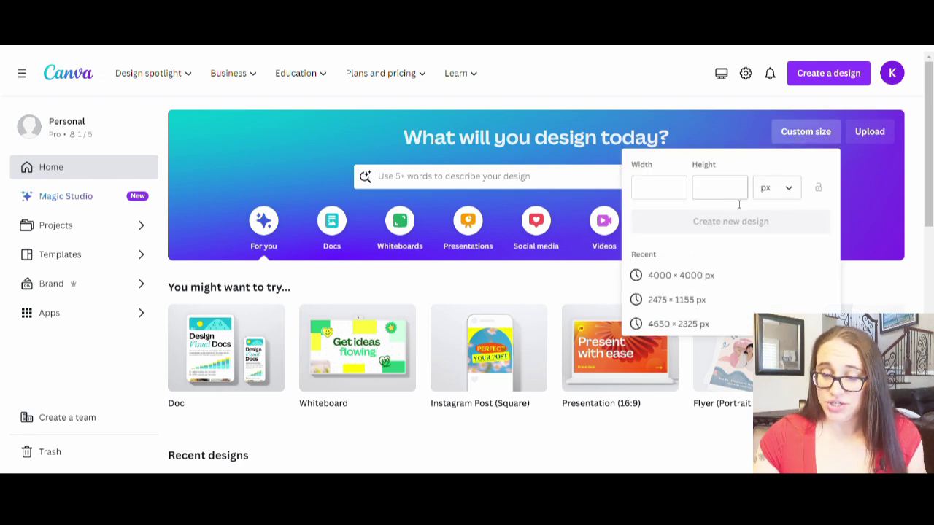
click(678, 197)
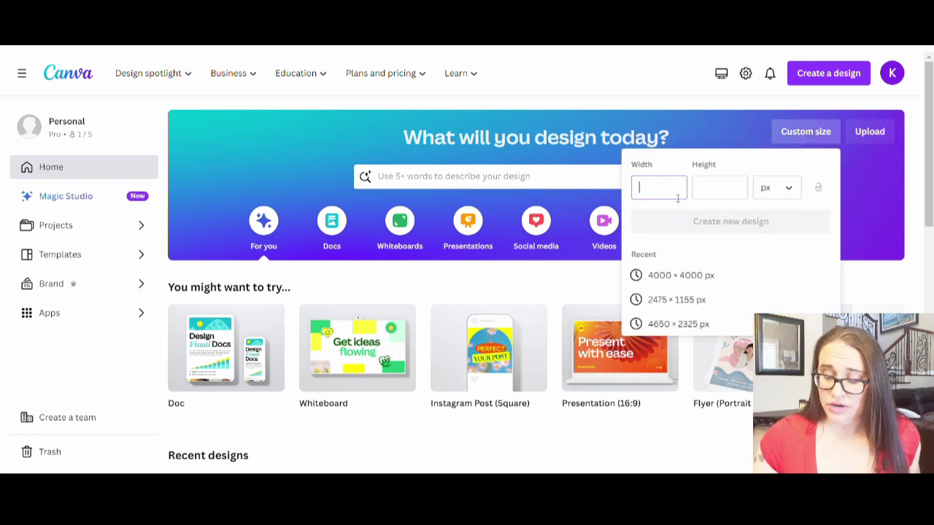
text(4500)
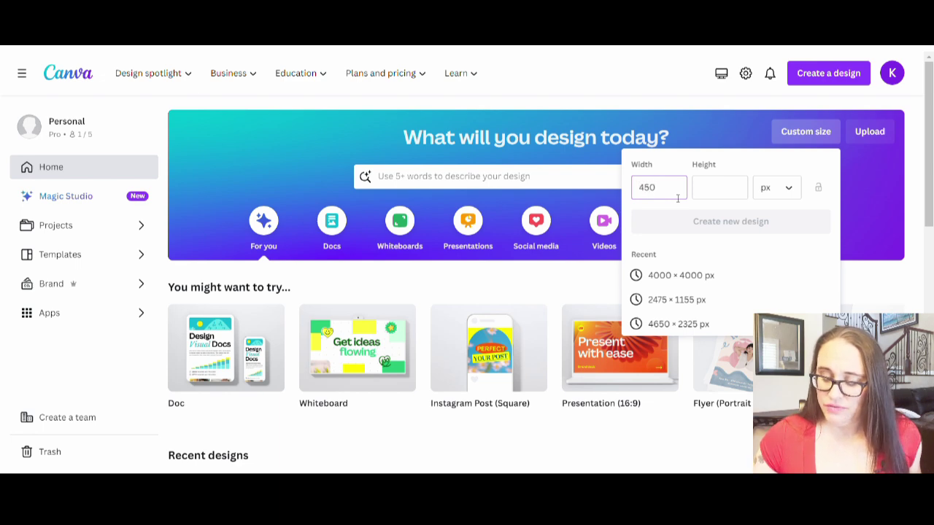
click(718, 192)
text(5400)
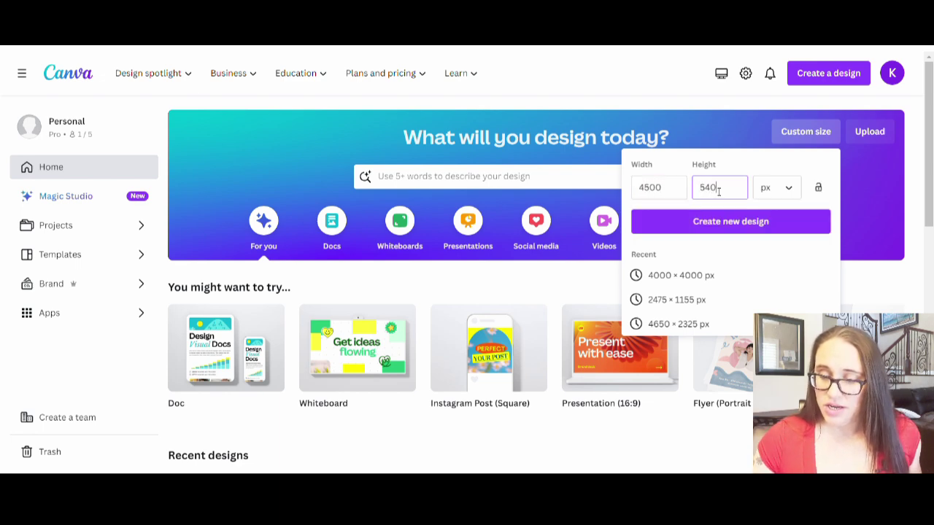
click(741, 222)
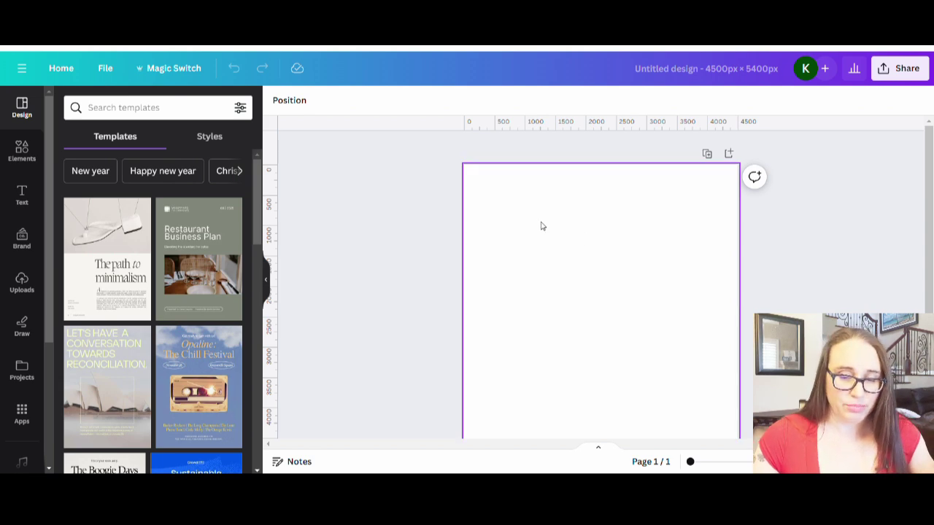
- Set the blank page's background colour to solid black
click(278, 100)
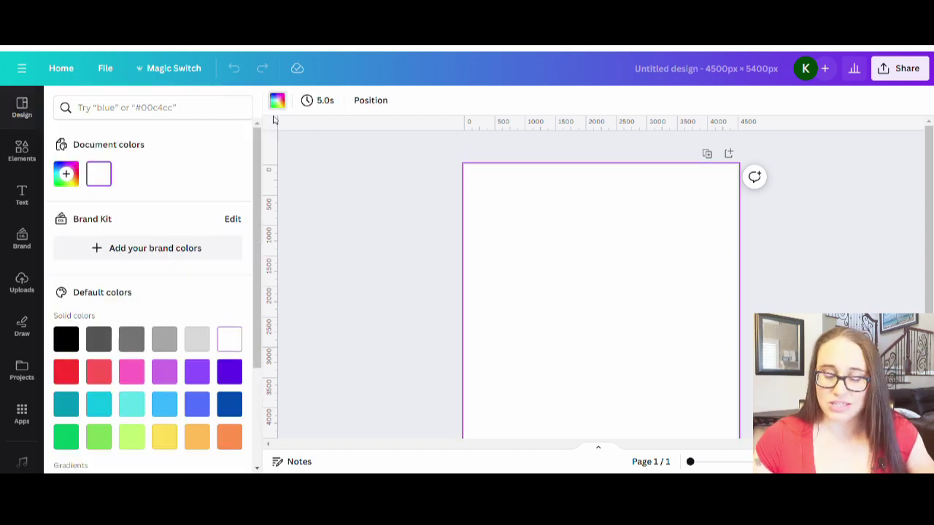
click(71, 340)
click(573, 274)
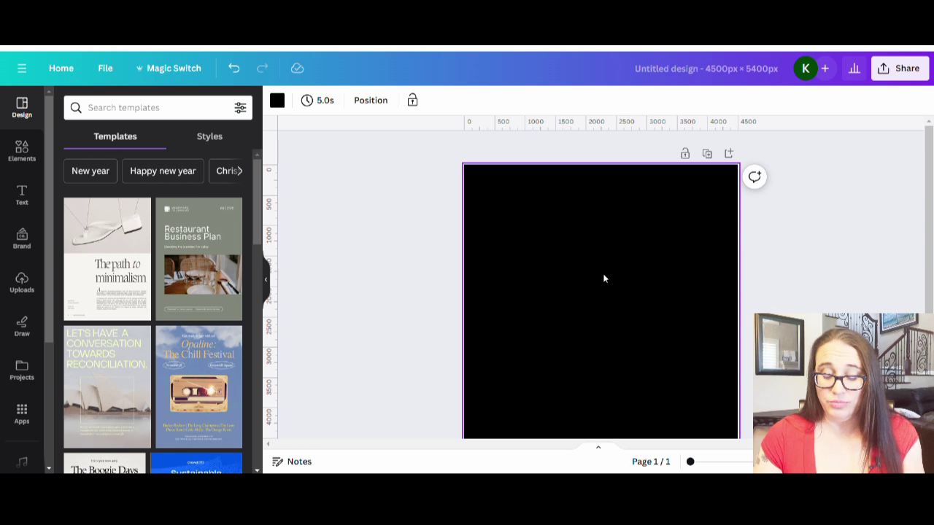
- Add a text box to the page reading "LAGUNA BEACH"
key(t)
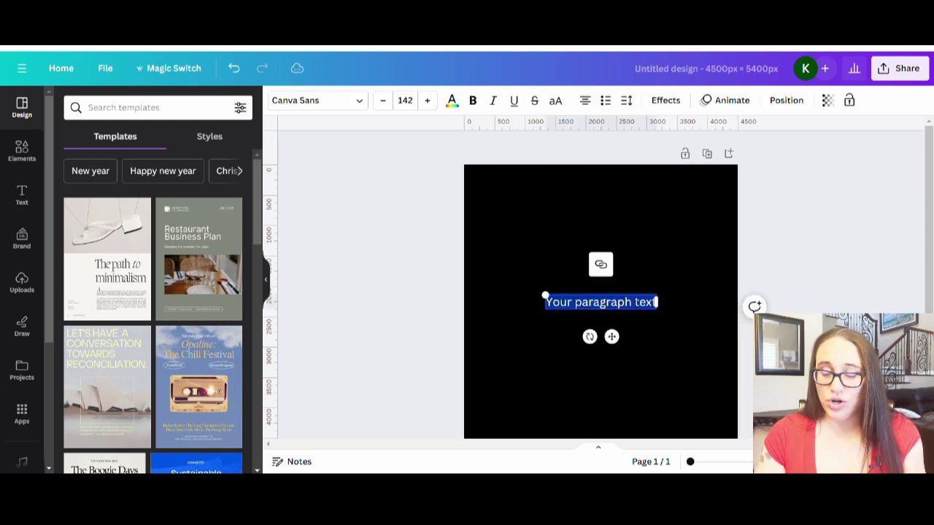
key(BackSpace)
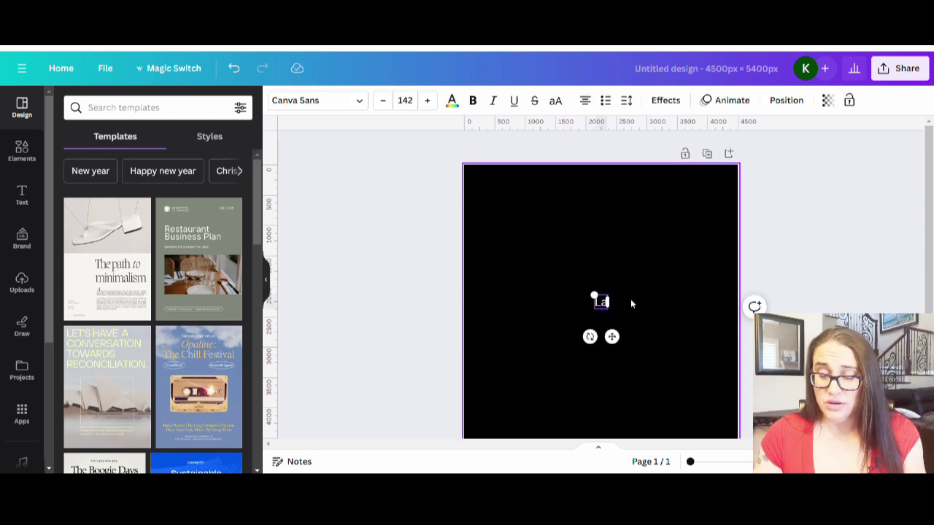
text(LAG)
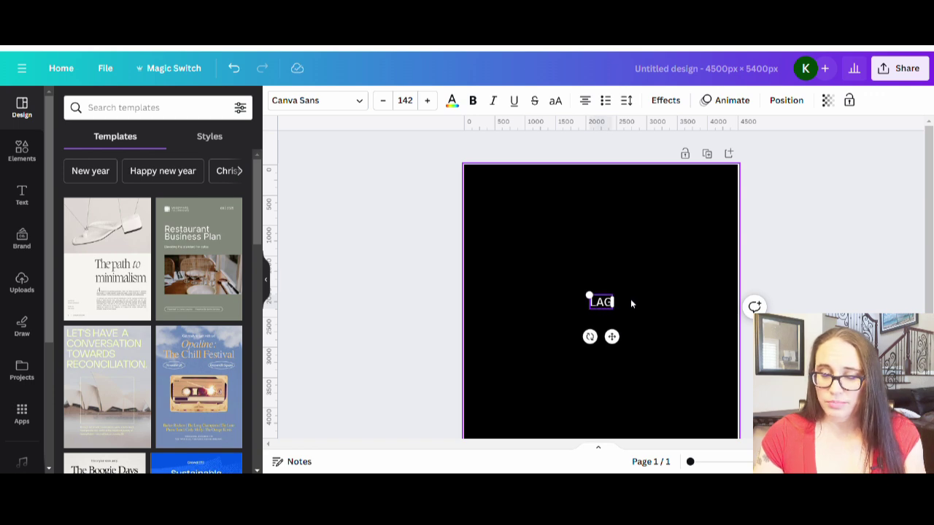
text(UNA BEACH)
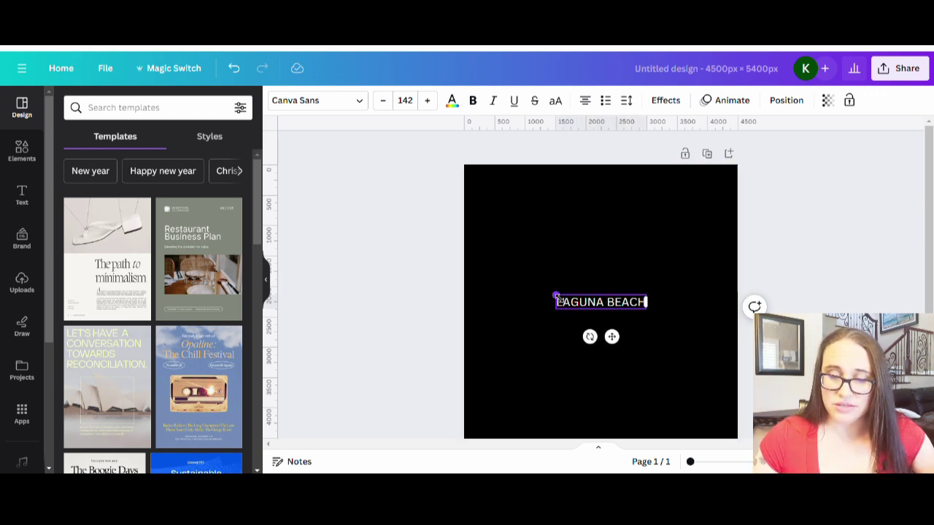
- Enlarge the LAGUNA BEACH text to about size 318 and centre it near the page's upper edge
drag(555, 296, 447, 255)
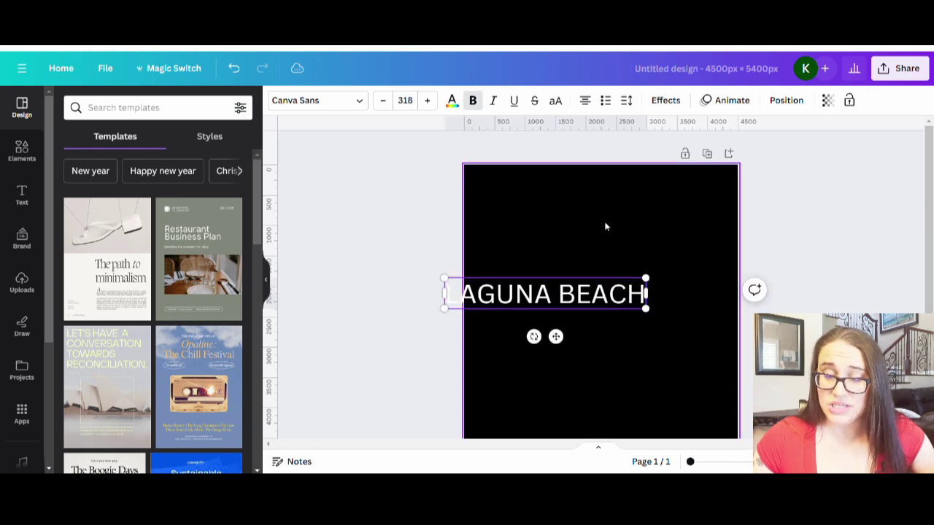
click(636, 344)
drag(585, 298, 641, 206)
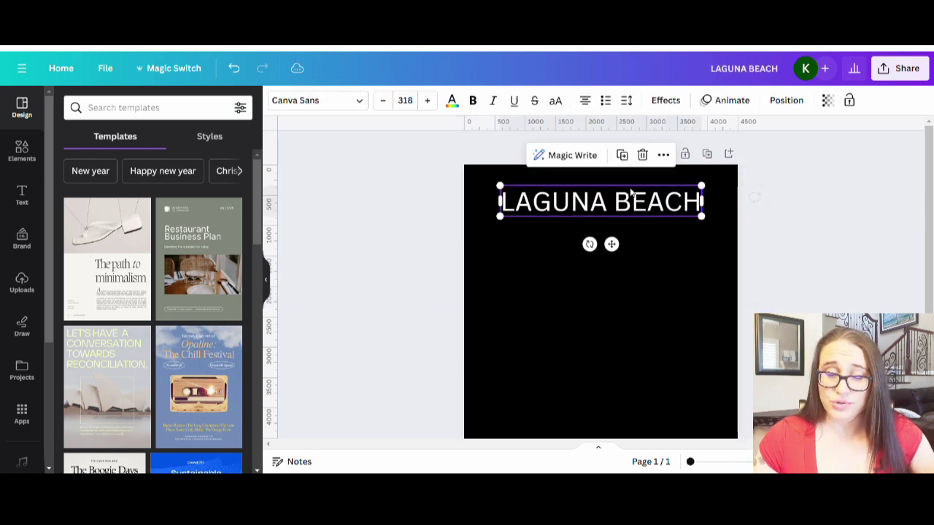
- Apply the Curve shape effect to LAGUNA BEACH at about 23 and enlarge the text to about size 381
click(665, 100)
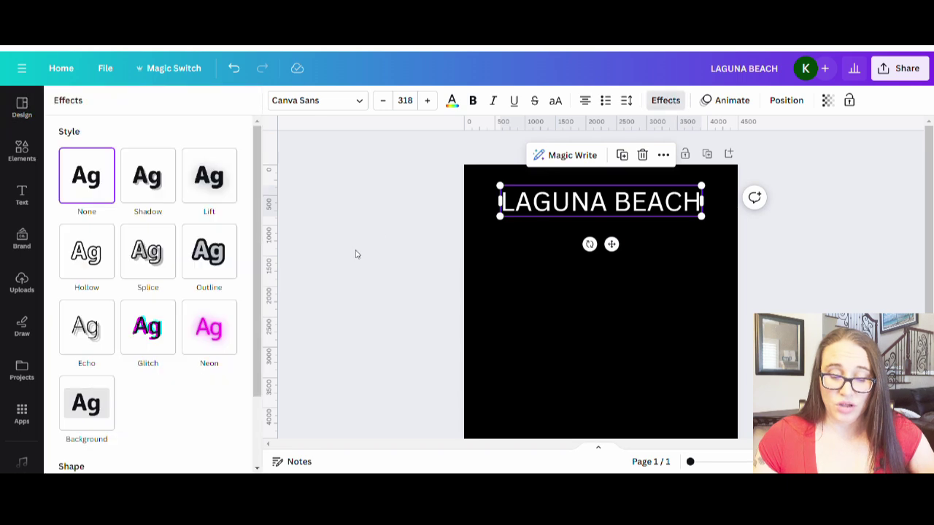
scroll(153, 328, down, 3)
click(159, 417)
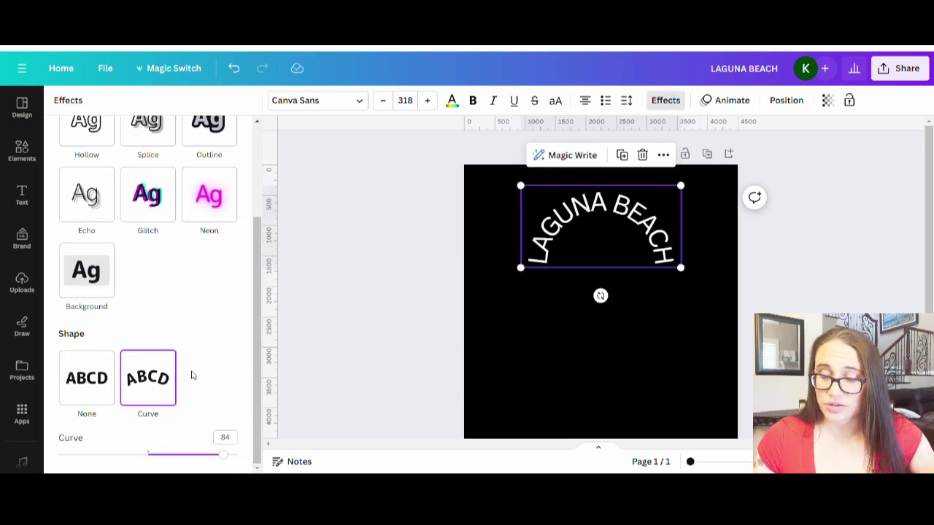
click(172, 457)
click(646, 322)
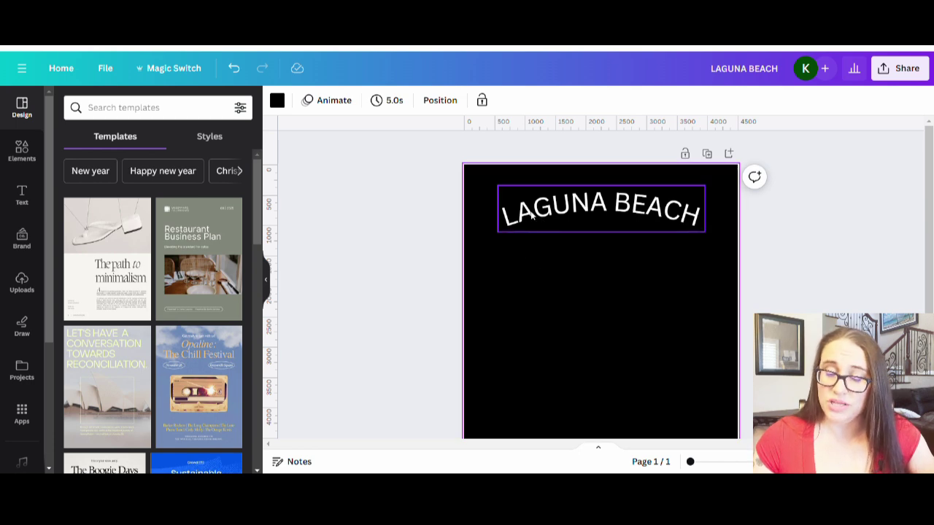
click(573, 189)
click(641, 266)
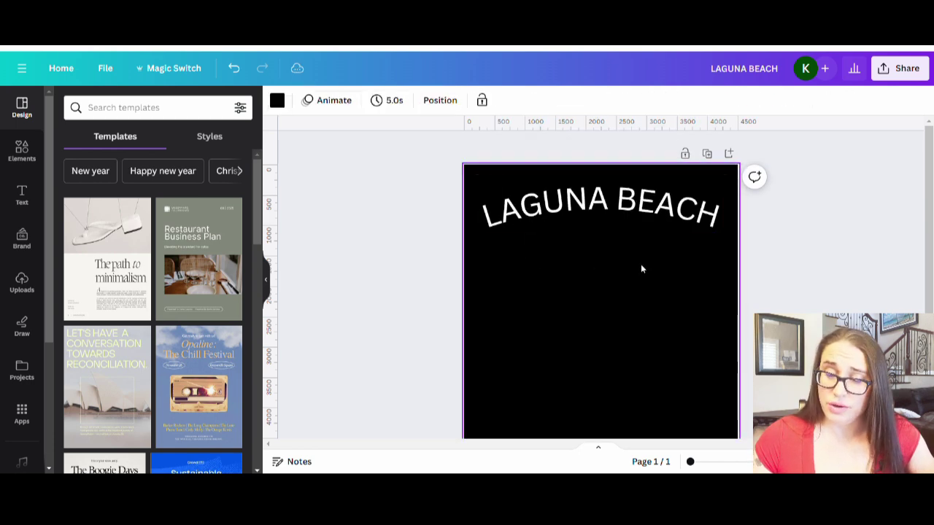
- Try a strong curve of about 83 on LAGUNA BEACH, and settle on a gentle curve of about 29
click(632, 206)
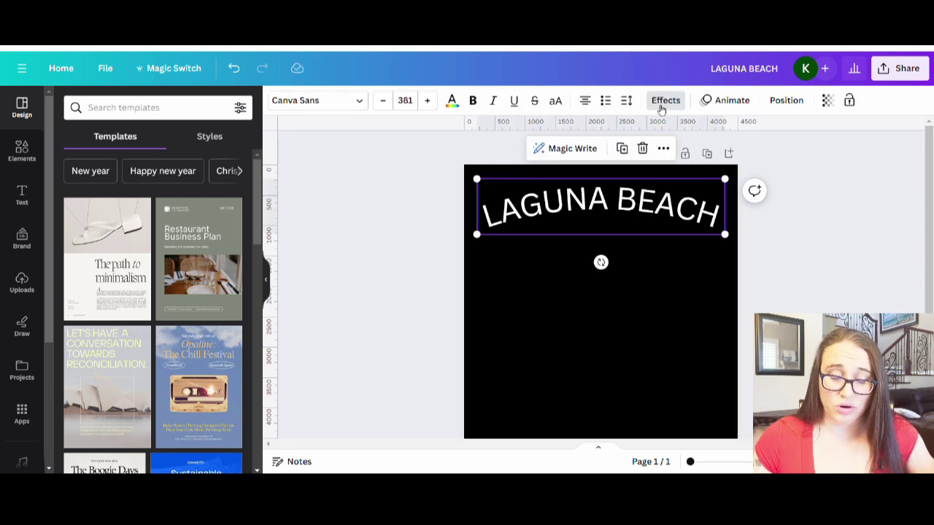
click(660, 103)
scroll(190, 375, down, 3)
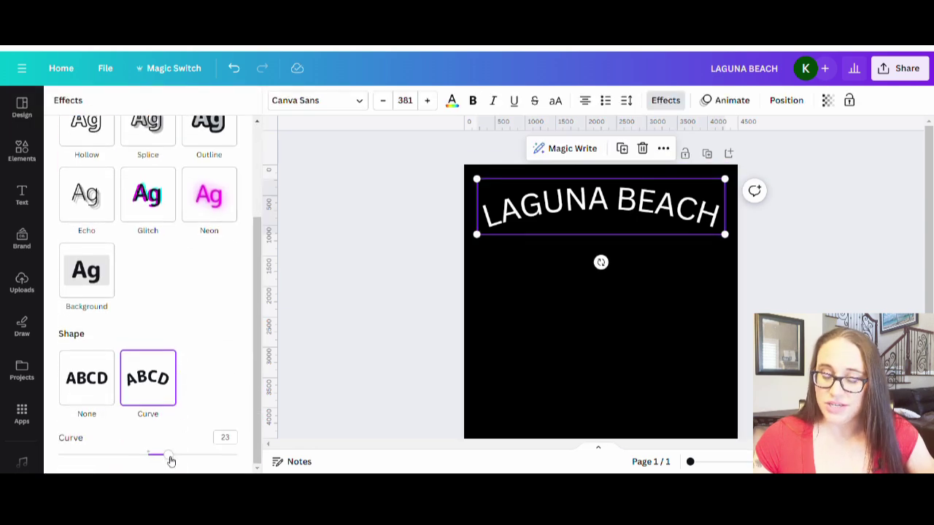
drag(169, 455, 222, 455)
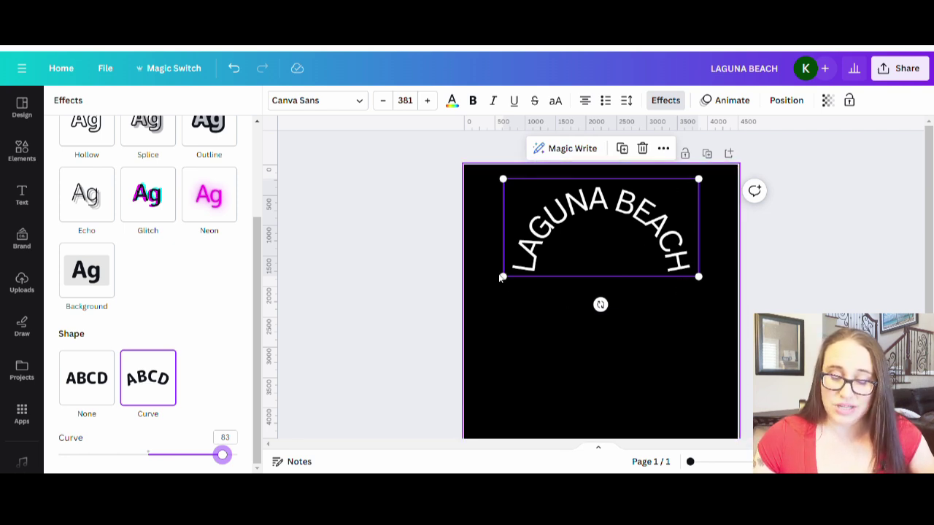
click(190, 455)
drag(190, 456, 173, 456)
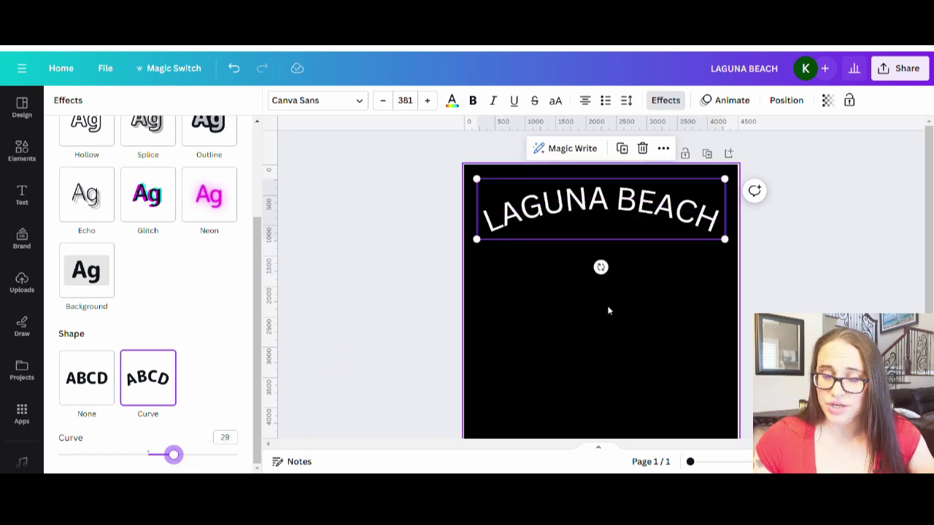
- Shift the curved LAGUNA BEACH text slightly upward, keeping it centred on the page
click(600, 229)
click(605, 216)
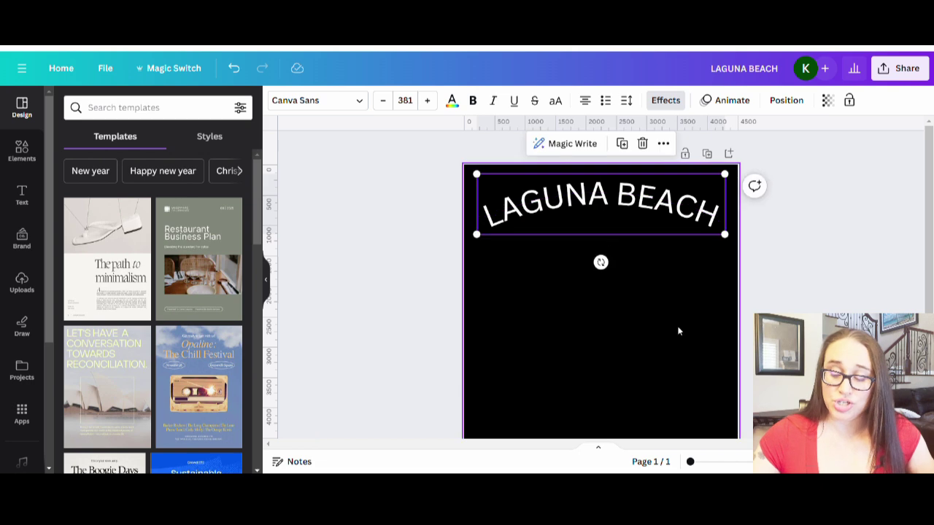
click(654, 334)
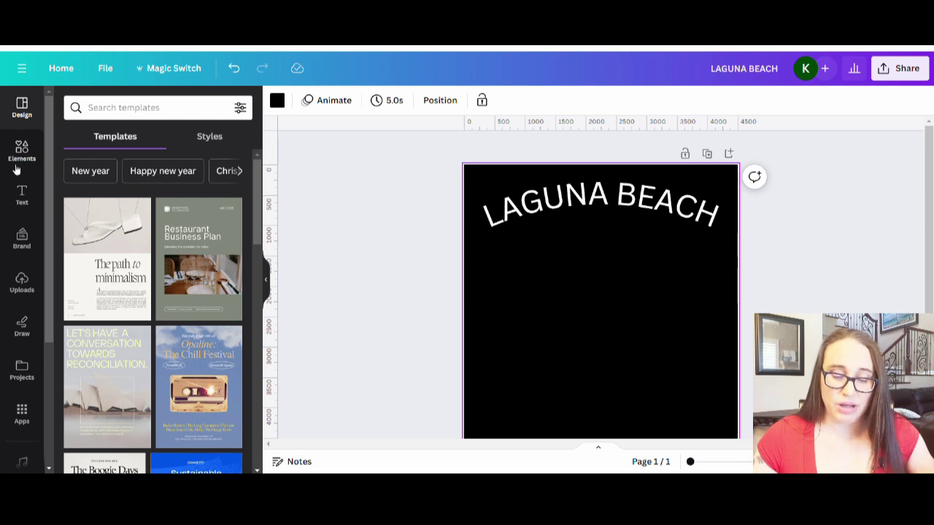
- Find the TypeCraft app among the "Create something new" apps and open it
click(23, 413)
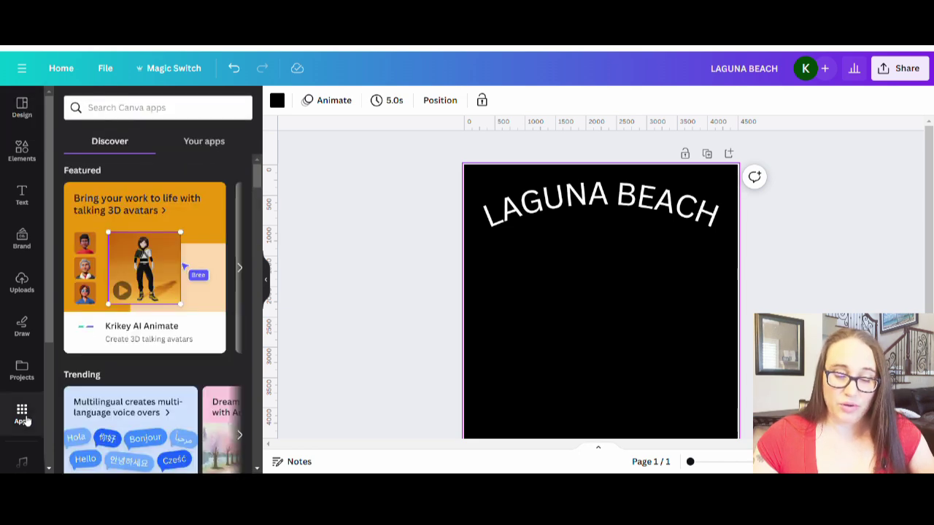
scroll(135, 314, down, 3)
scroll(157, 277, down, 3)
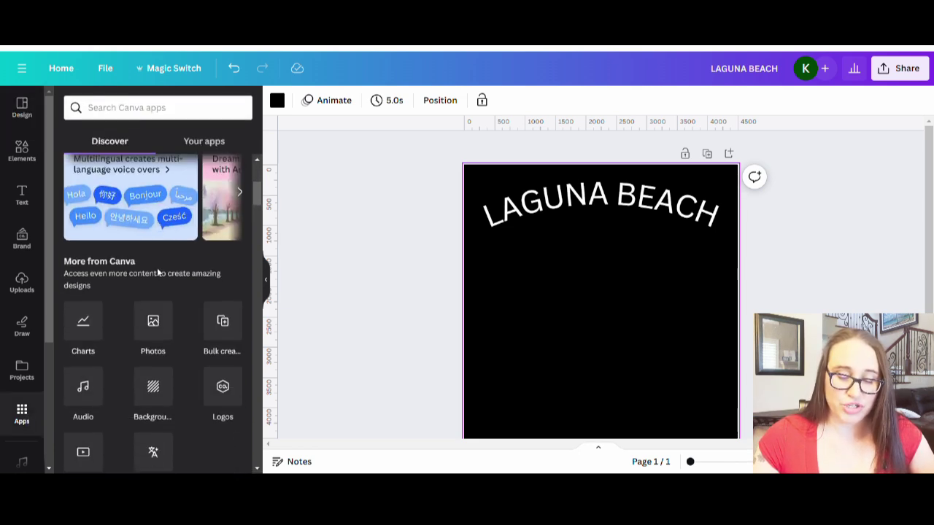
scroll(160, 270, down, 3)
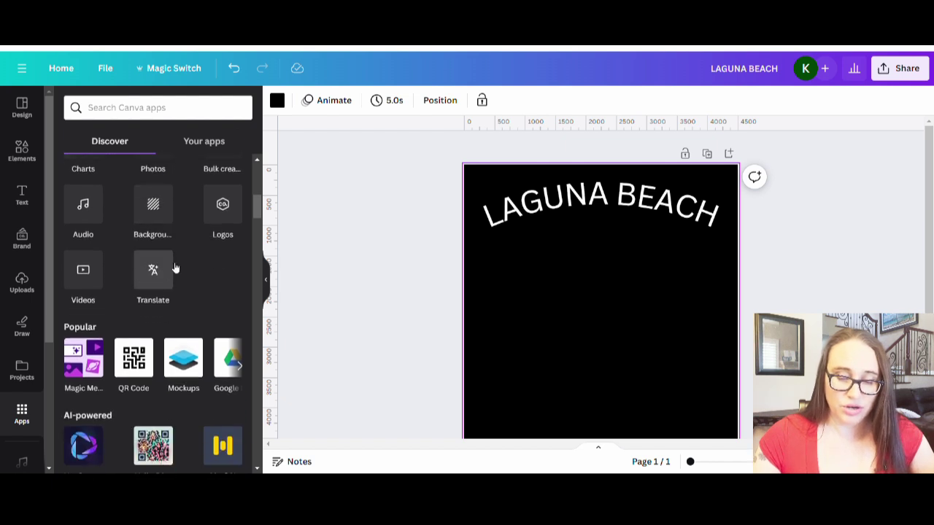
scroll(175, 269, down, 3)
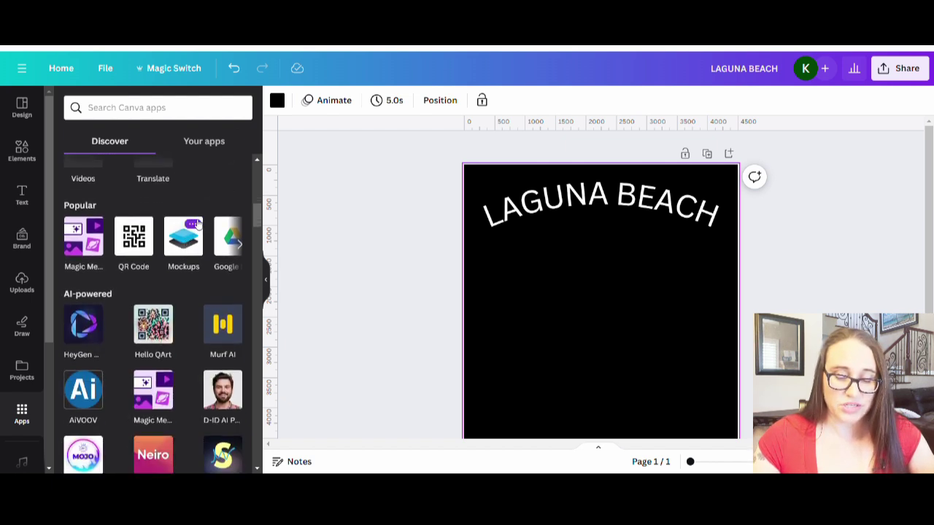
scroll(194, 222, down, 10)
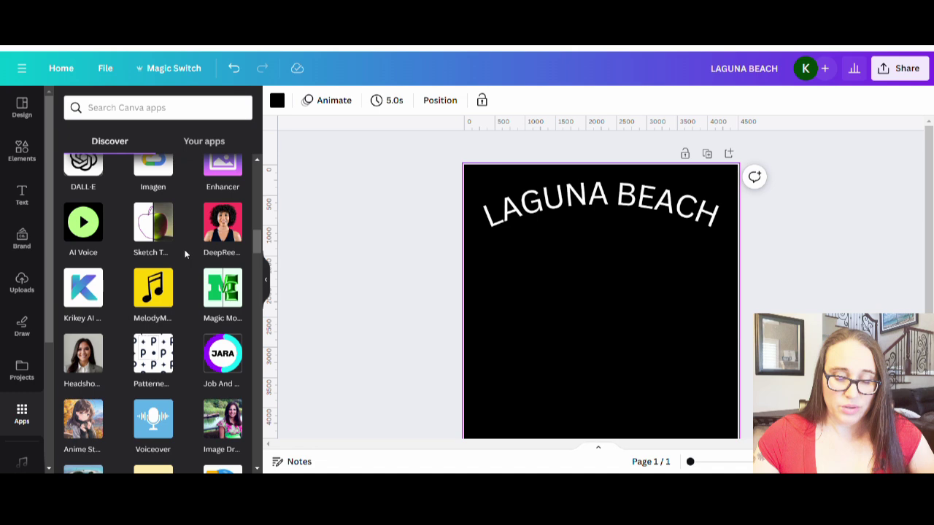
scroll(185, 253, down, 7)
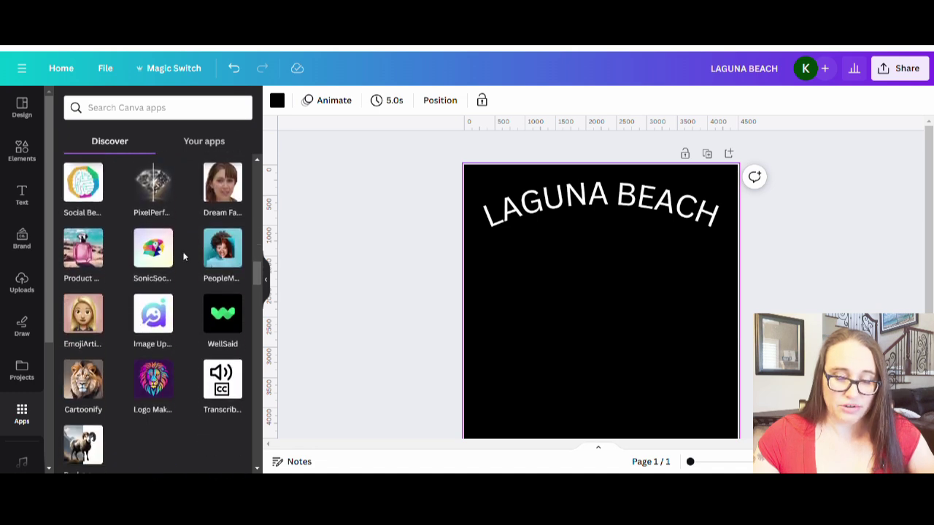
scroll(184, 255, down, 4)
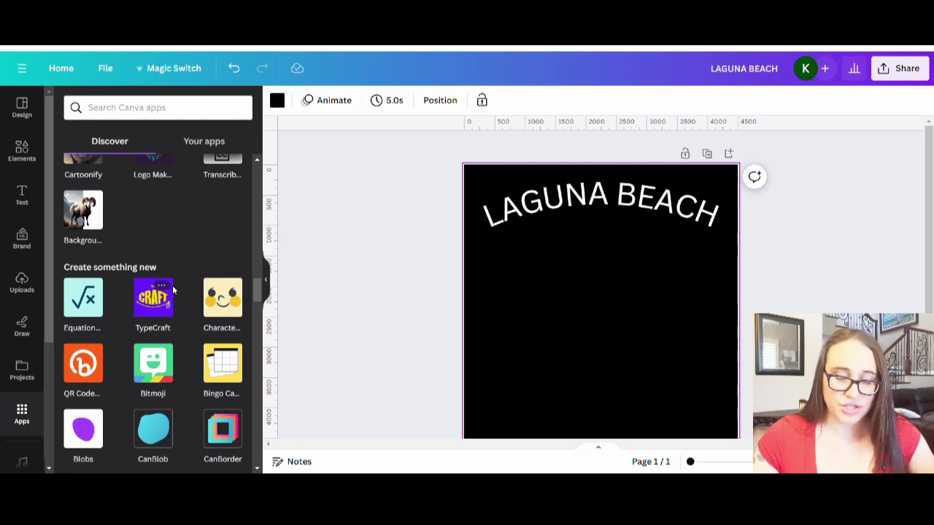
click(159, 303)
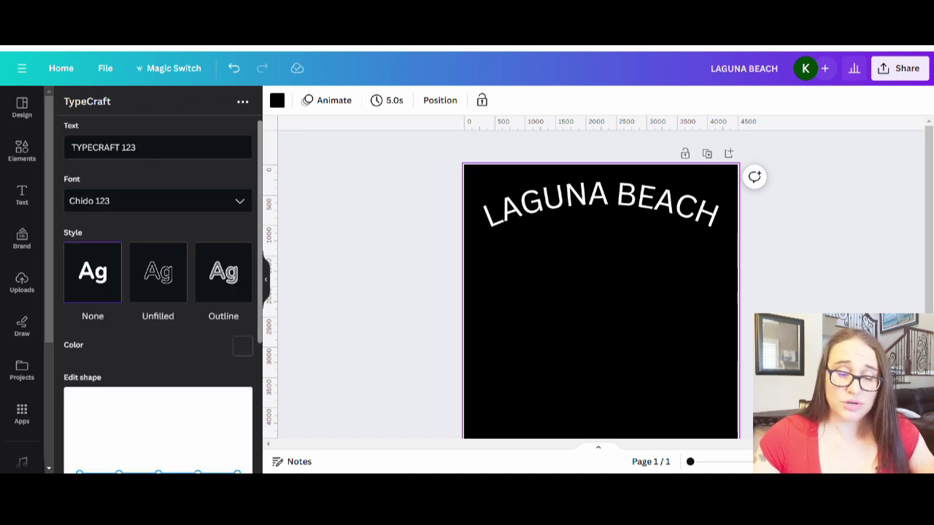
- Replace the TypeCraft sample text with "LAGUNA BEACH"
drag(72, 148, 135, 147)
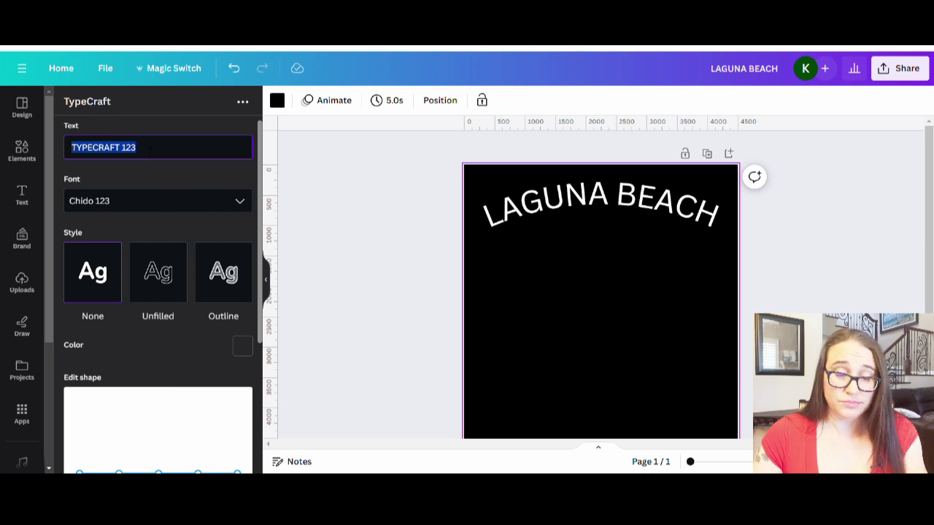
text(LAG)
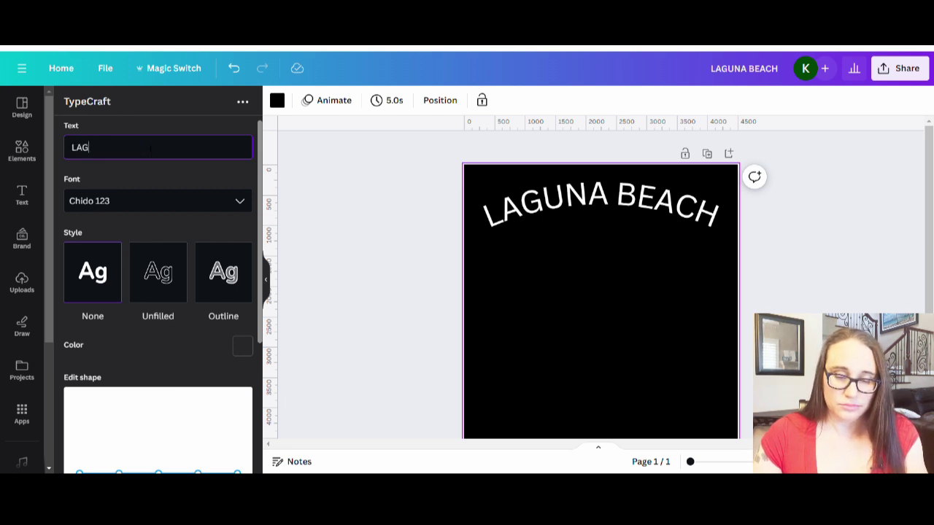
text(UNA BEACH)
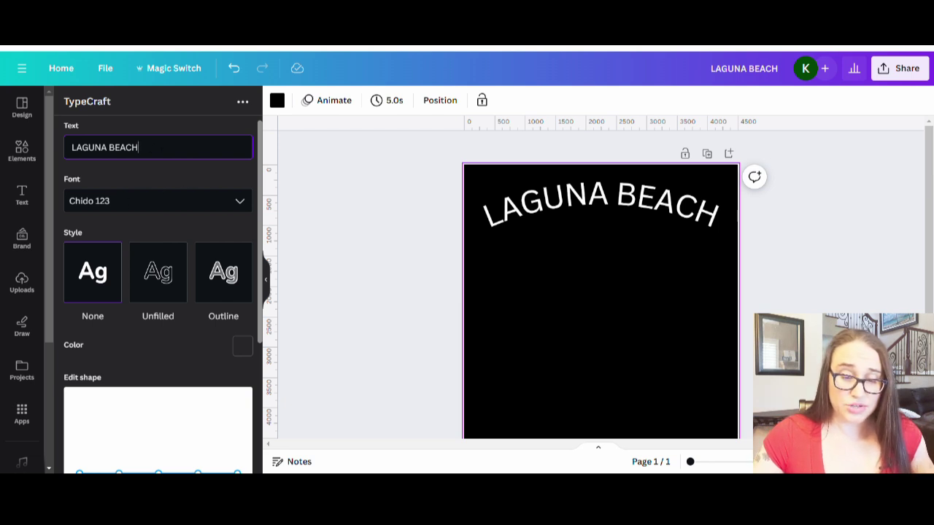
- Browse the TypeCraft fonts and set the LAGUNA BEACH text to Deuce 123
click(157, 200)
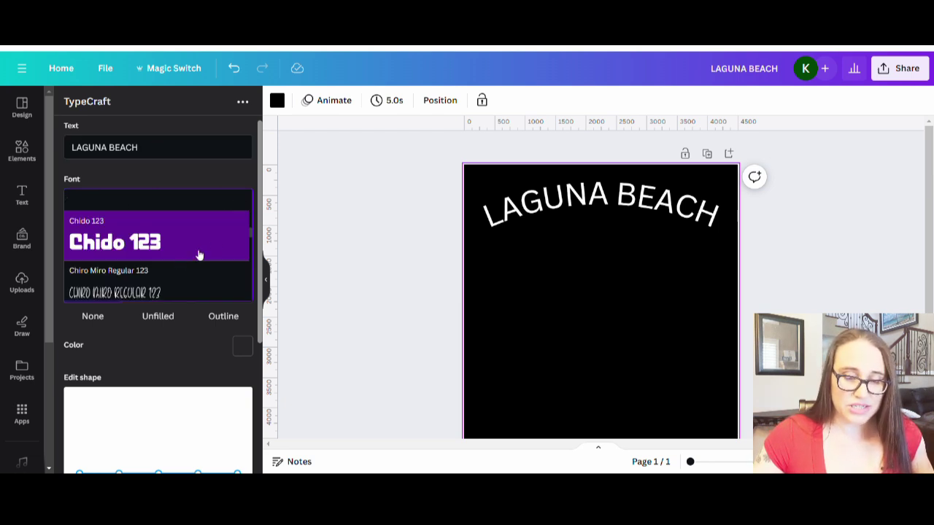
scroll(169, 254, up, 5)
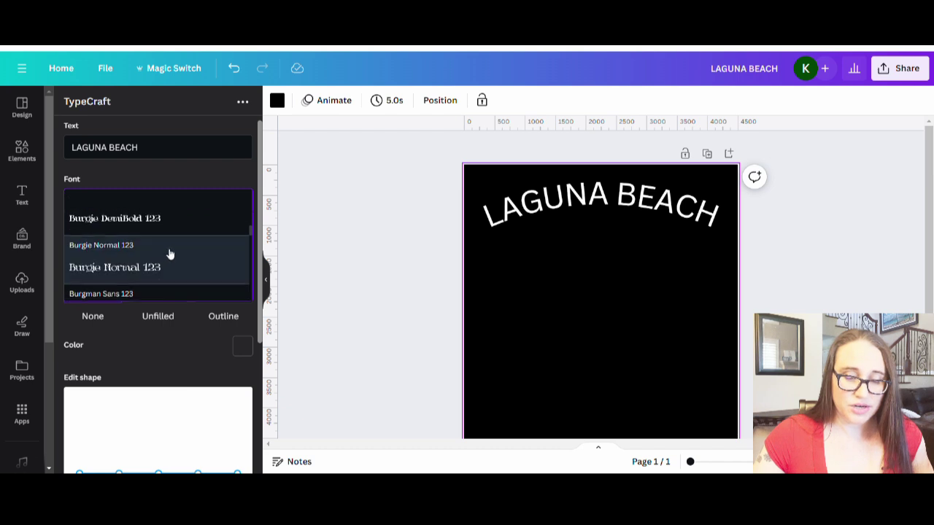
scroll(171, 253, up, 4)
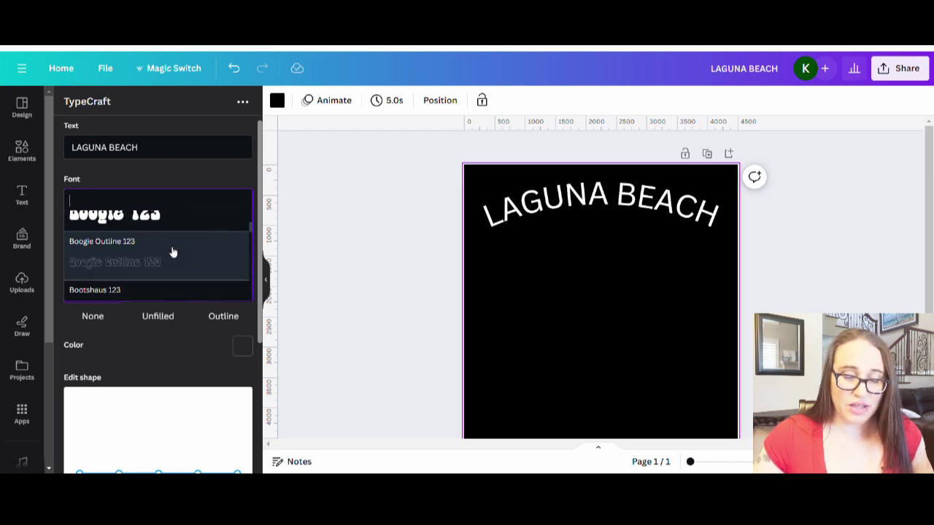
scroll(175, 254, up, 5)
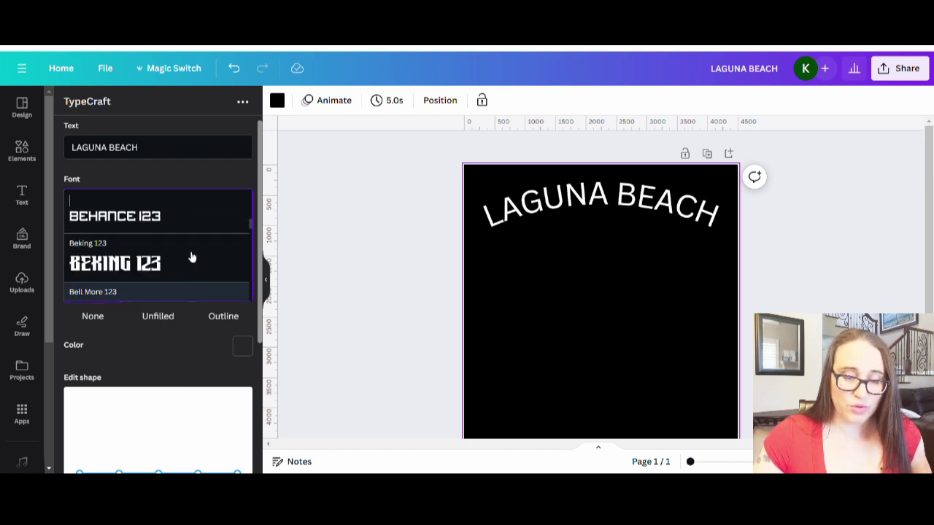
scroll(192, 256, up, 6)
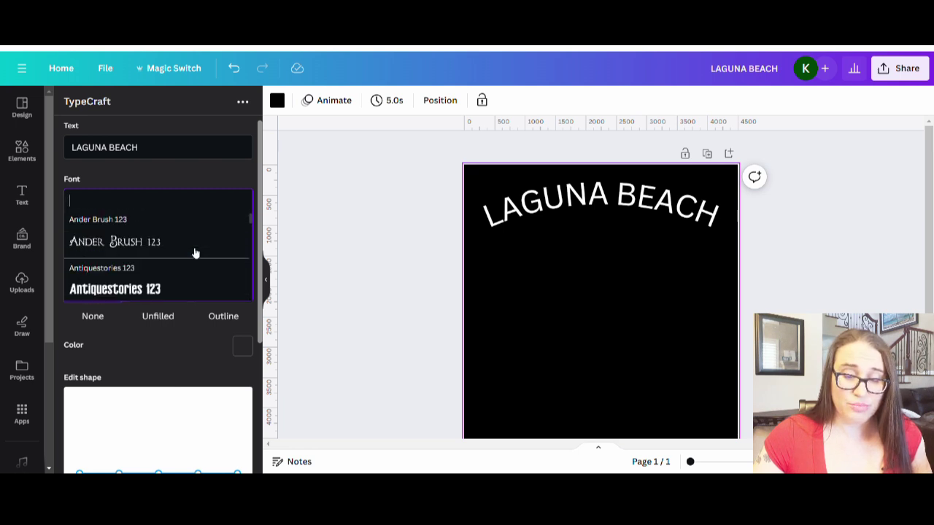
scroll(195, 253, up, 4)
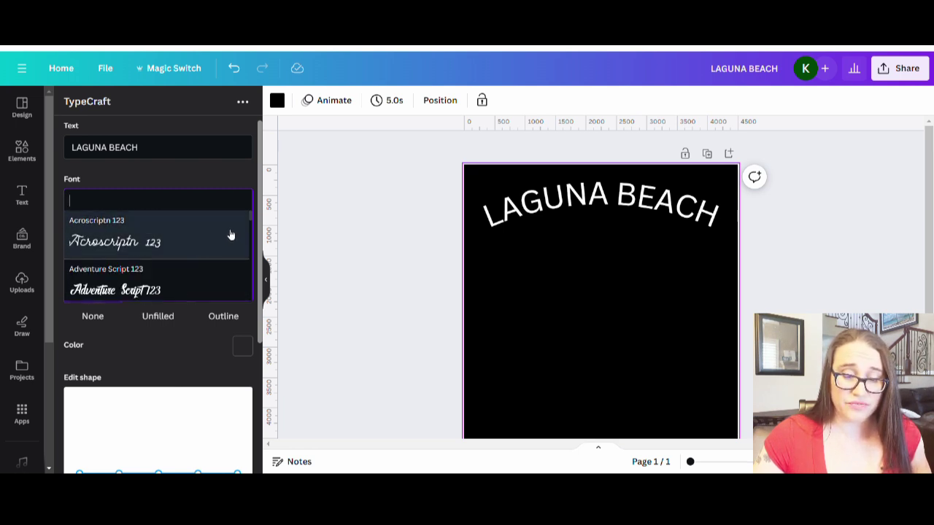
scroll(230, 234, down, 2)
scroll(230, 233, up, 2)
scroll(229, 233, down, 1)
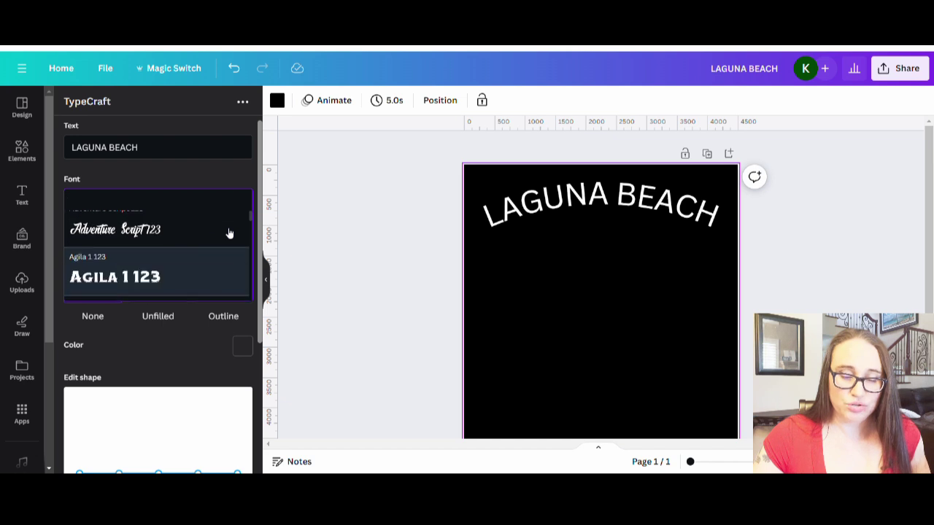
scroll(226, 233, down, 4)
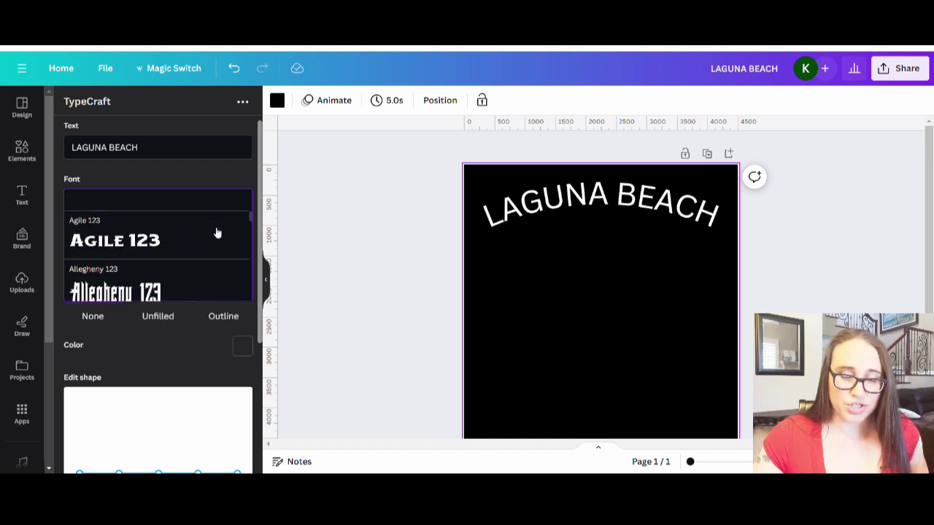
scroll(217, 232, down, 3)
scroll(217, 233, down, 5)
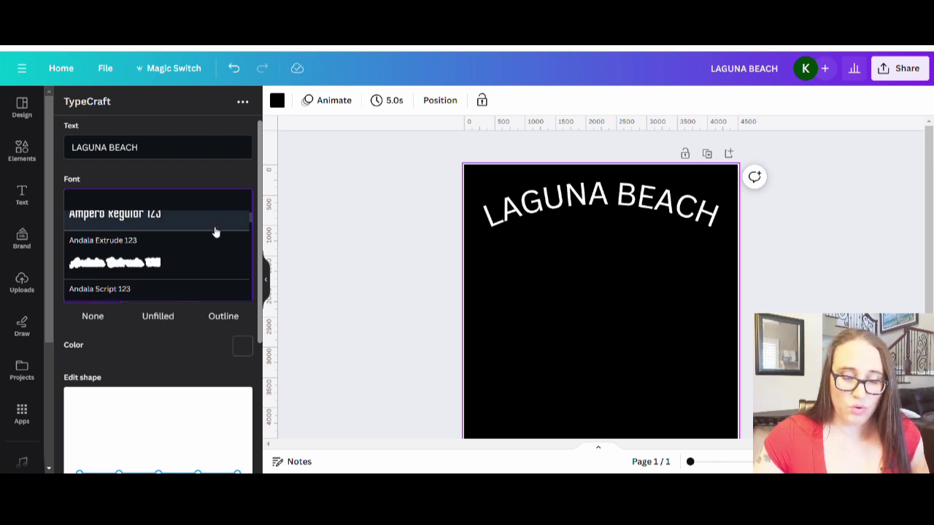
scroll(215, 232, down, 4)
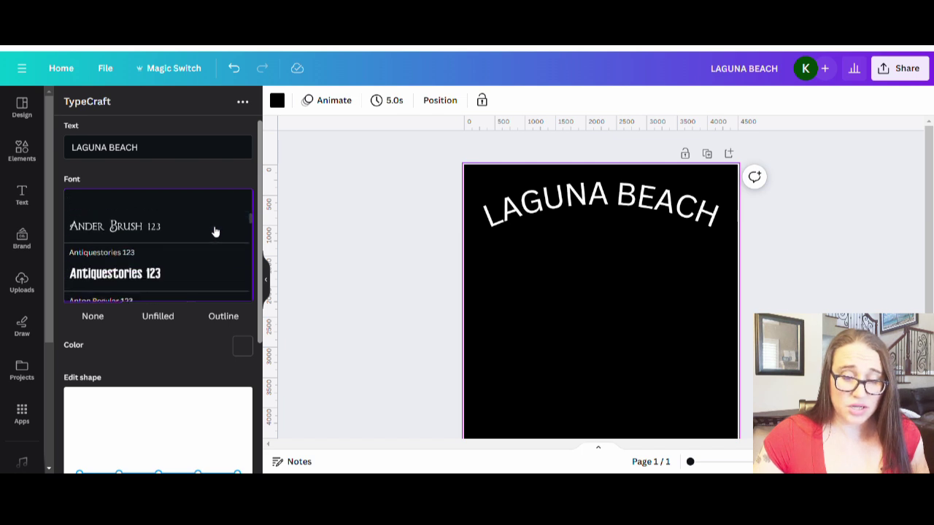
scroll(215, 234, down, 15)
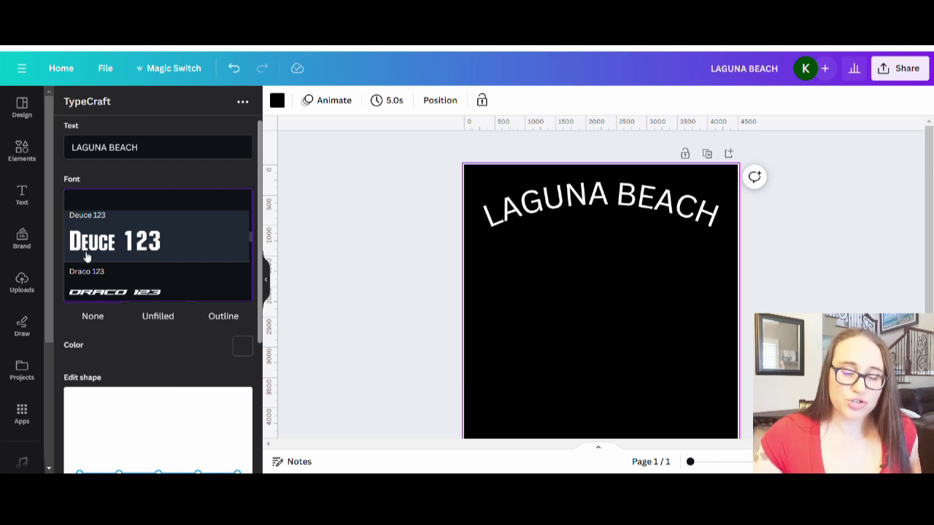
click(108, 249)
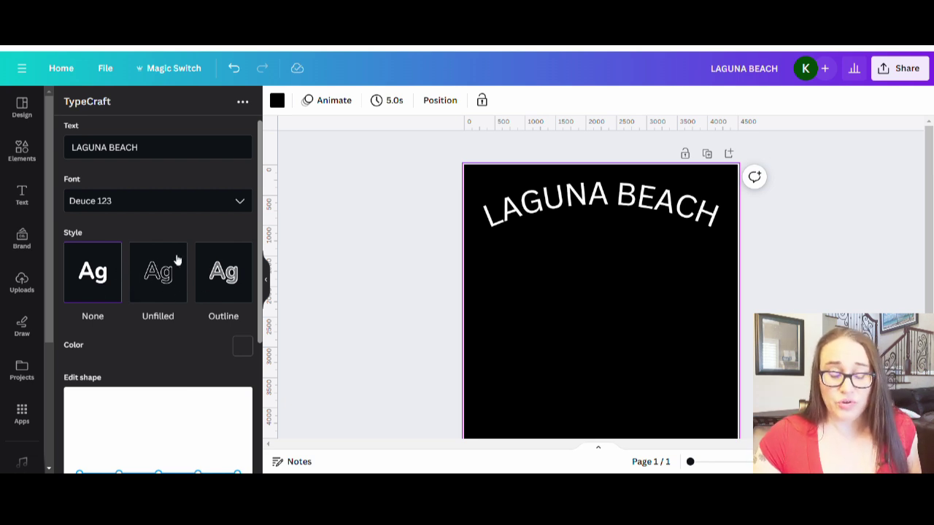
- Set the TypeCraft text's colour to white
scroll(178, 257, down, 1)
scroll(179, 257, down, 3)
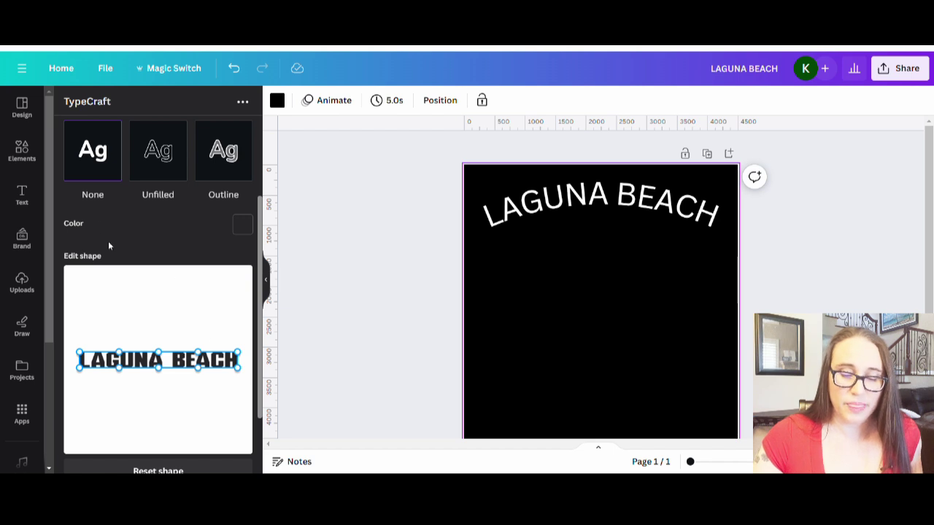
click(244, 229)
scroll(227, 215, up, 1)
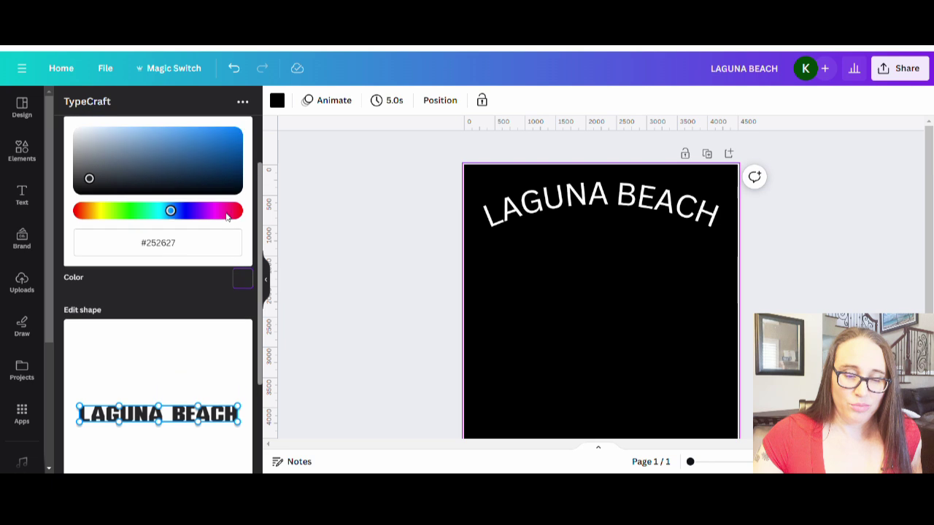
drag(90, 185, 62, 132)
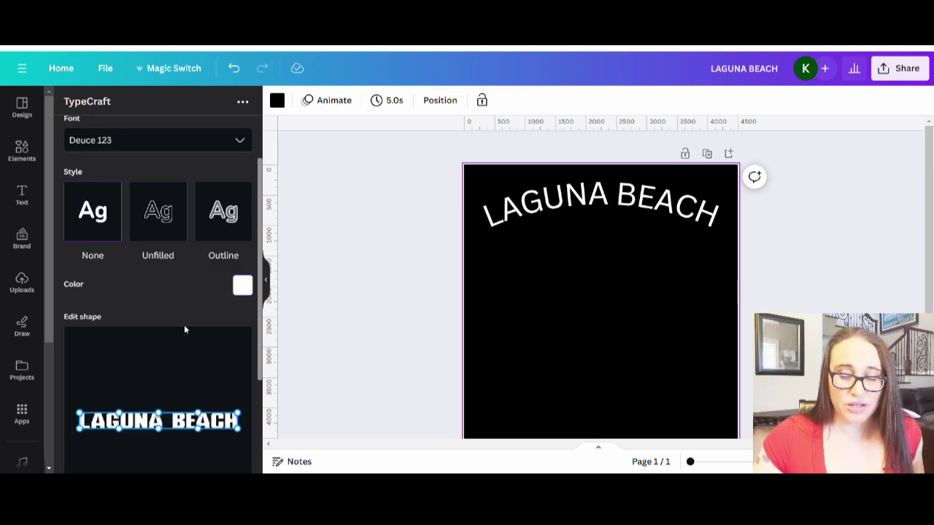
- Warp the TypeCraft text into an arch by raising its upper and lower middle points and both upper corner points
scroll(178, 314, down, 1)
scroll(174, 290, down, 1)
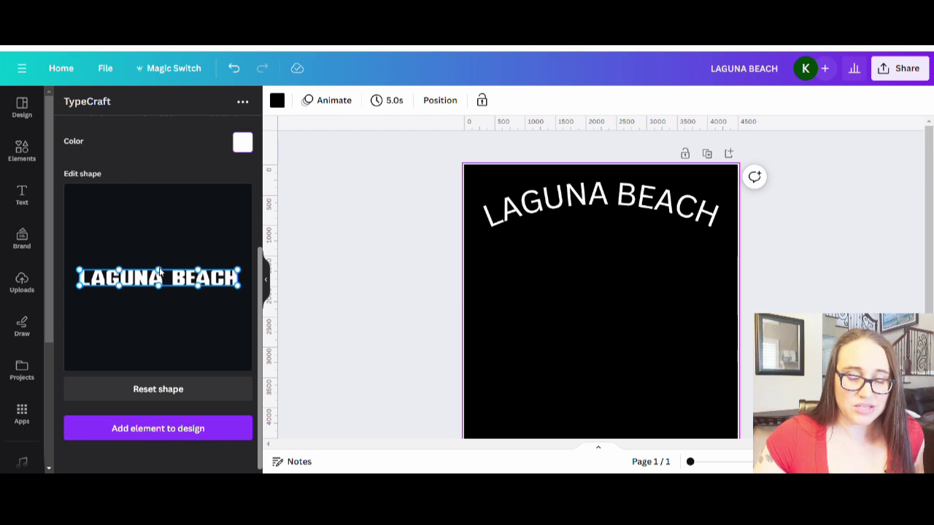
drag(160, 272, 160, 224)
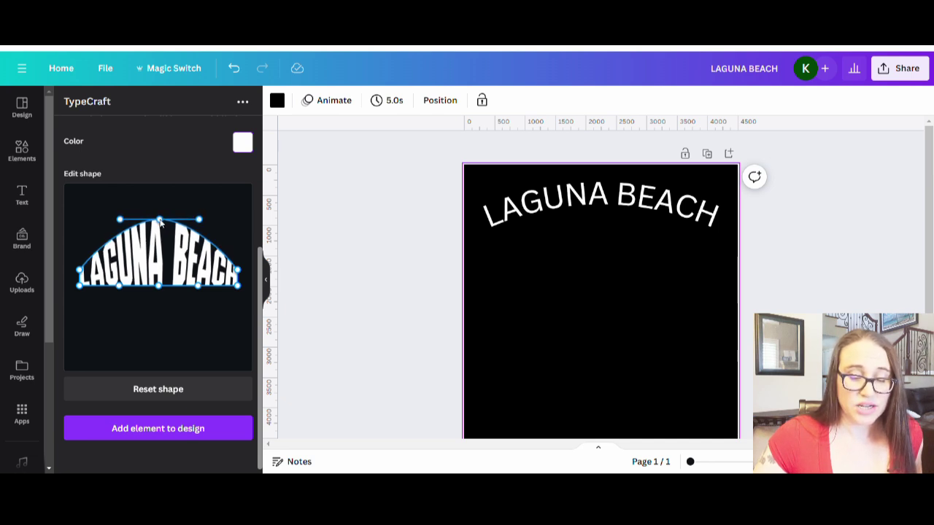
drag(159, 290, 158, 269)
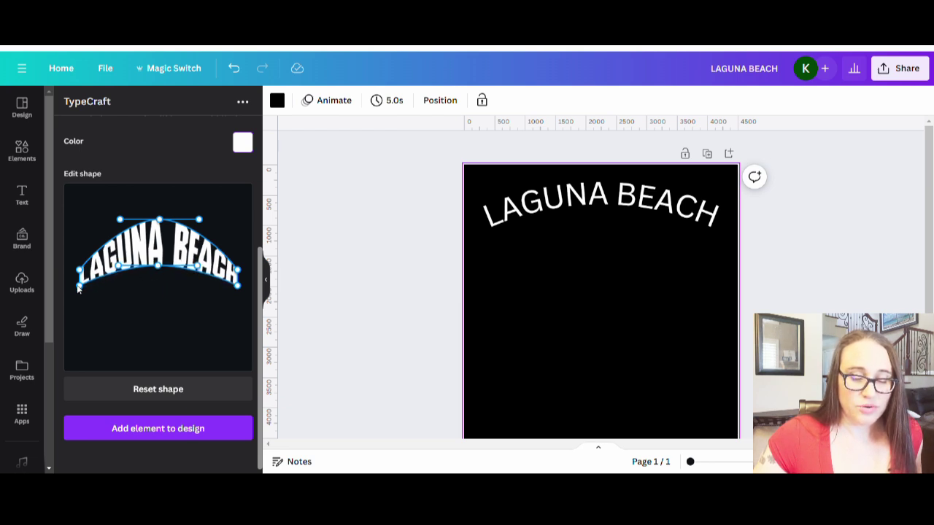
drag(79, 270, 81, 237)
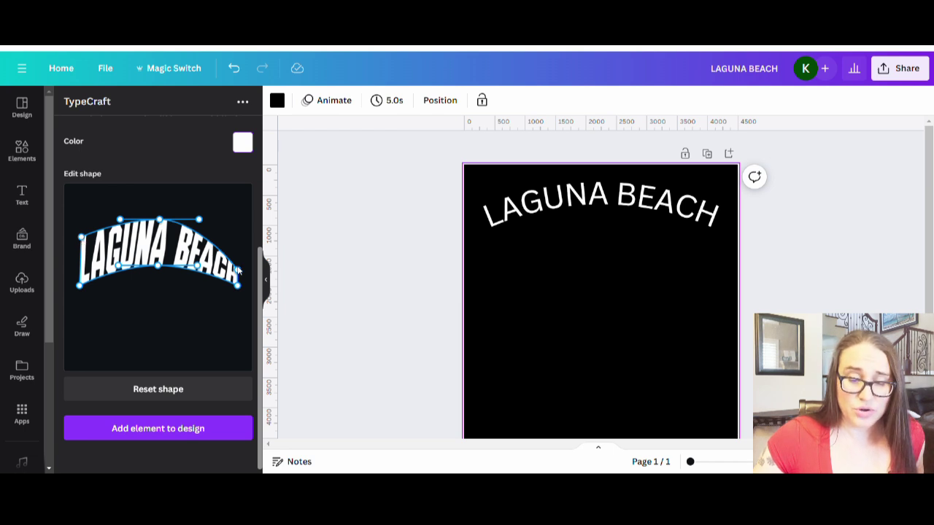
drag(240, 271, 239, 244)
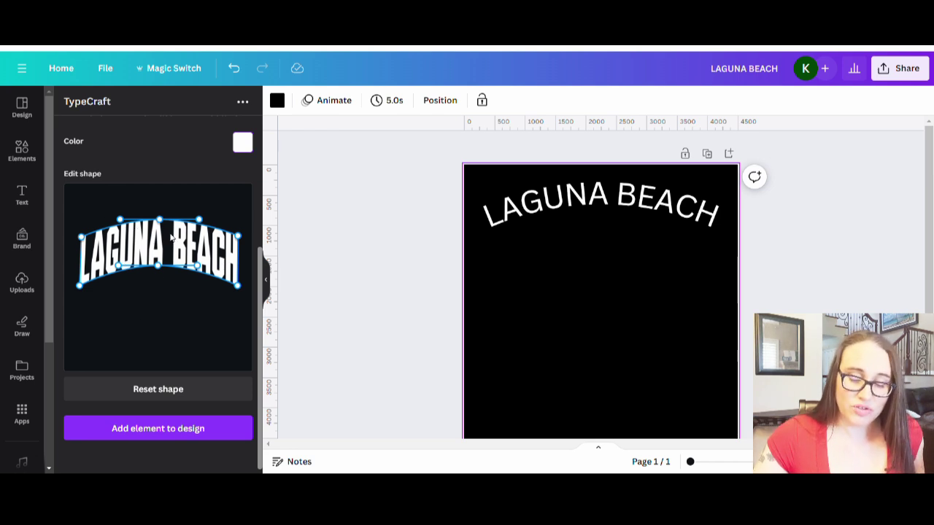
- Add the warped text to the design and enlarge it to nearly the page width, just below the curved LAGUNA BEACH text
click(138, 430)
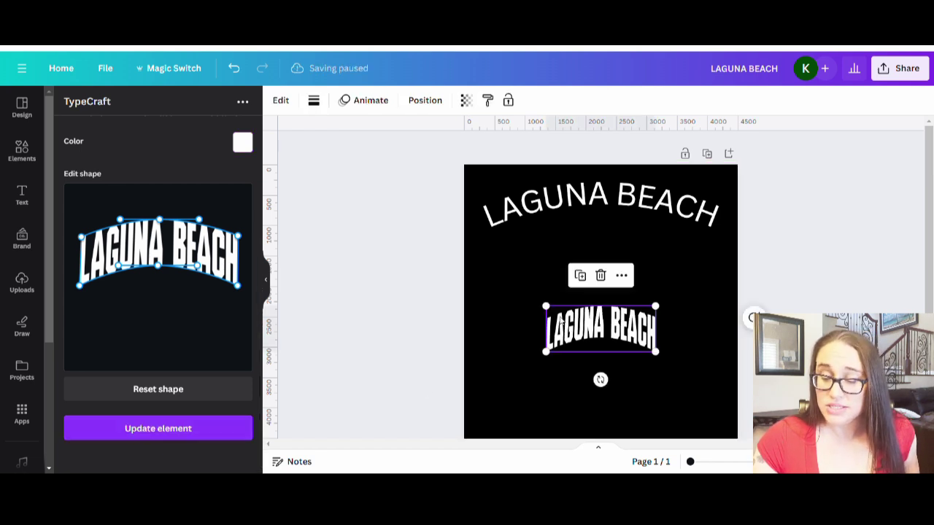
drag(663, 311, 598, 287)
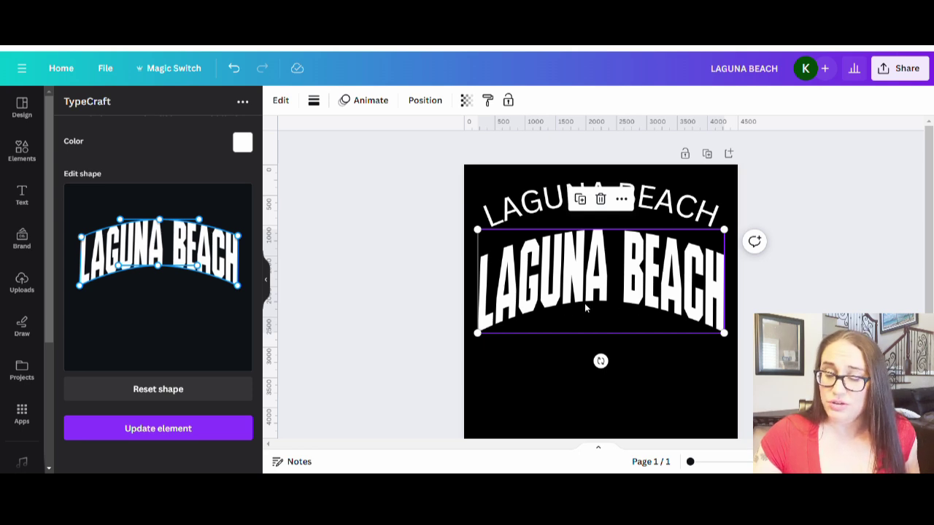
click(628, 370)
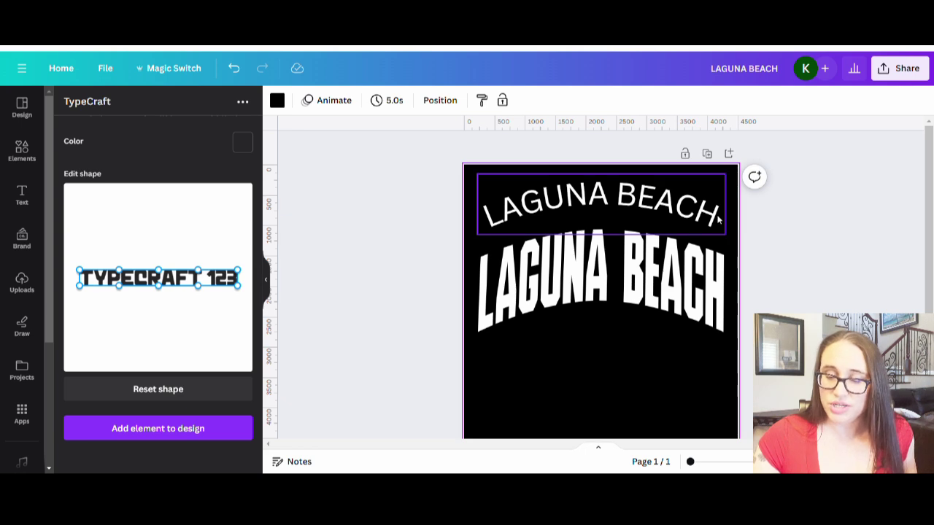
- Search the fonts for "narrow" and apply Bernoru Condensed to the curved LAGUNA BEACH text
click(663, 207)
click(283, 101)
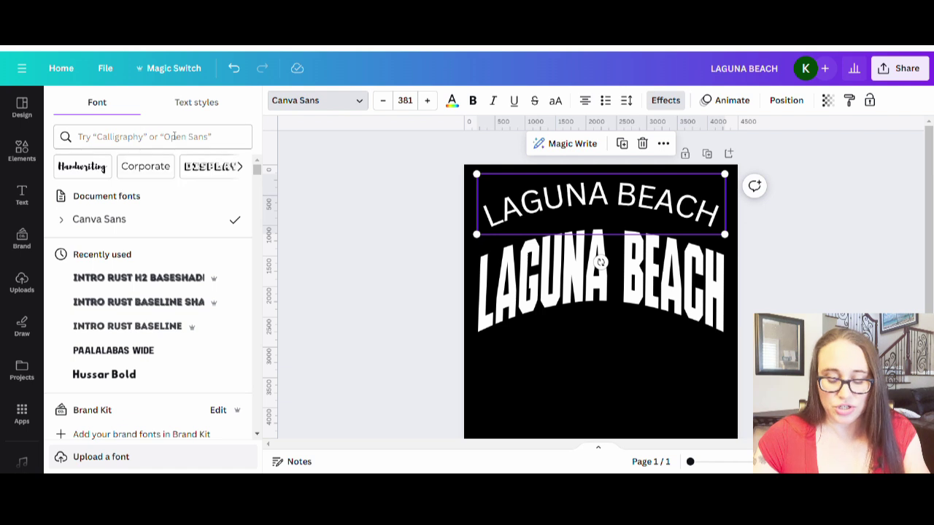
text(narrow)
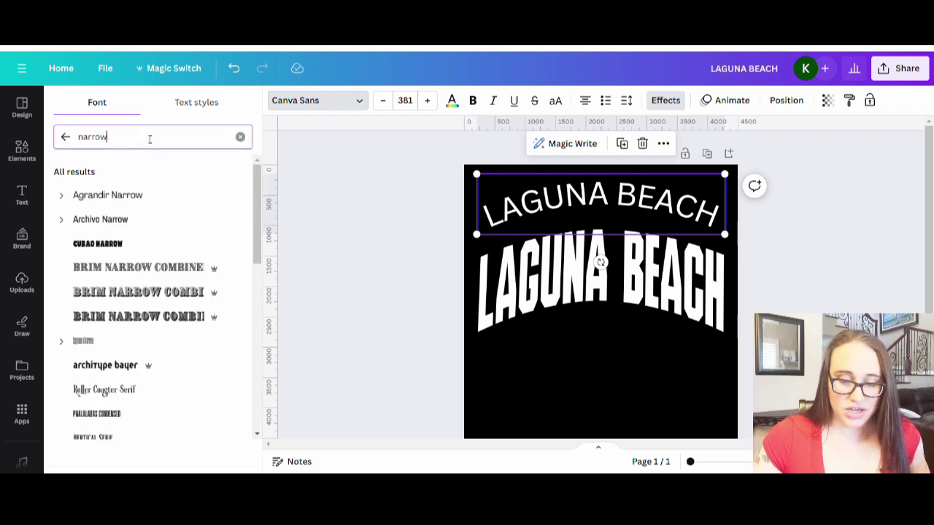
scroll(110, 303, down, 2)
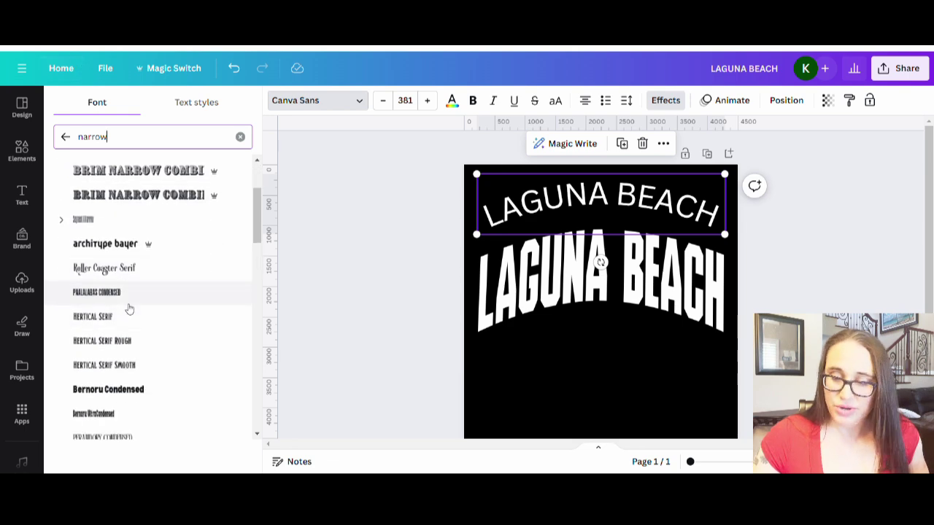
click(118, 390)
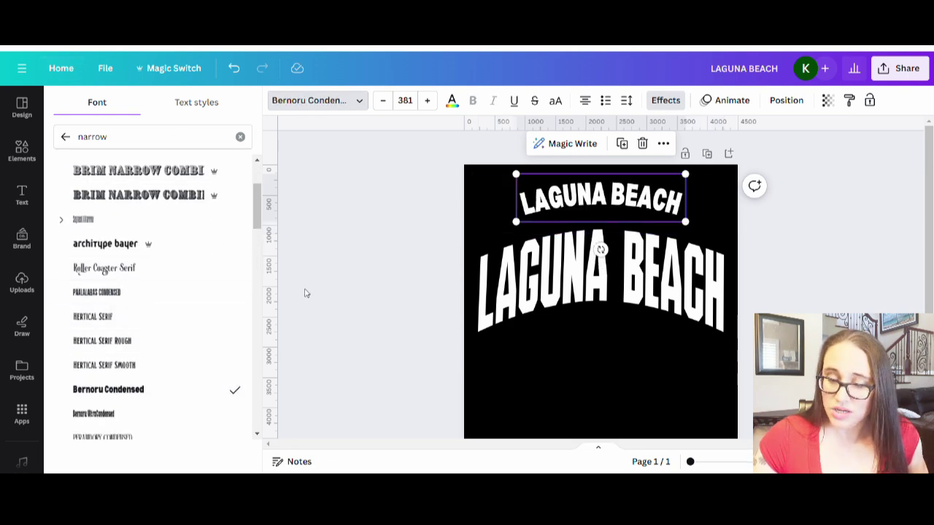
- Enlarge the curved LAGUNA BEACH text to font size 564 and centre it on the page above the warped text
drag(516, 221, 436, 242)
drag(574, 200, 612, 200)
click(677, 101)
scroll(183, 415, down, 3)
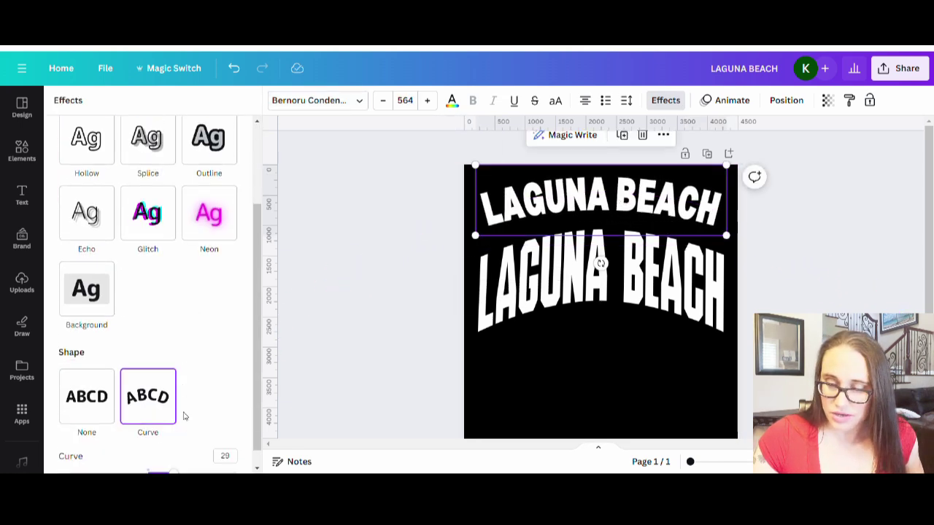
drag(184, 467, 183, 466)
click(625, 416)
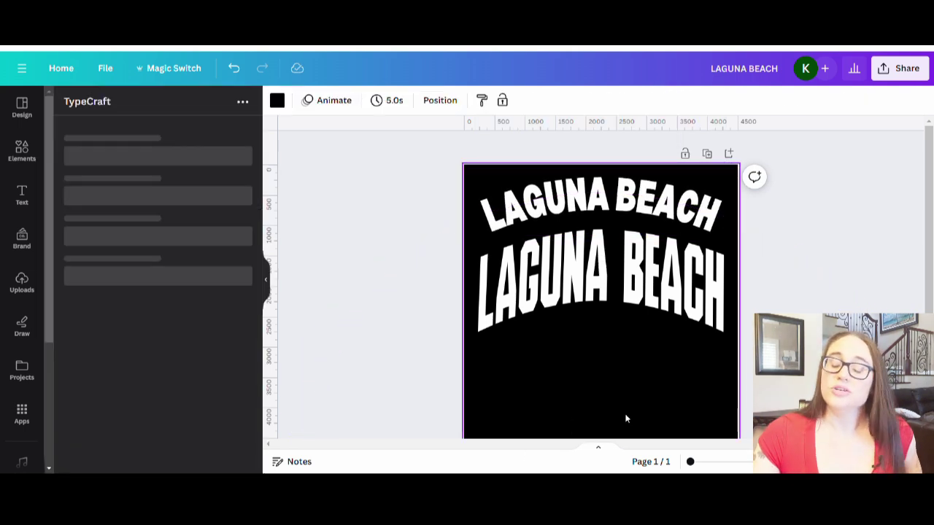
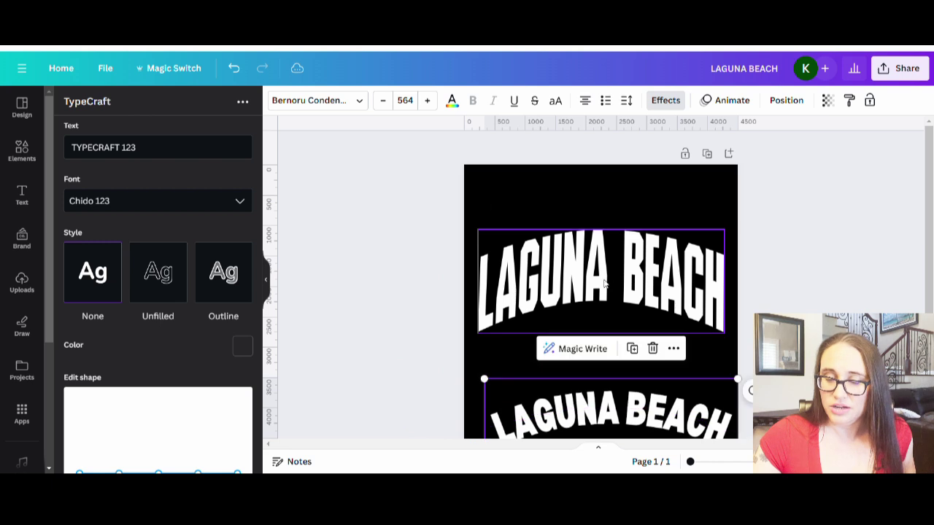
- Move the warped LAGUNA BEACH text up to the head of the page and reselect it to show its TypeCraft settings
drag(617, 279, 620, 234)
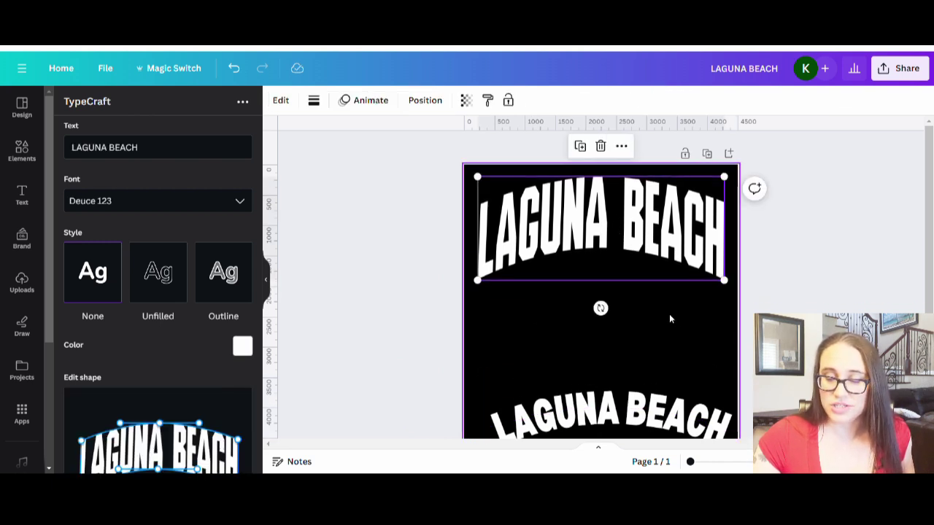
click(675, 320)
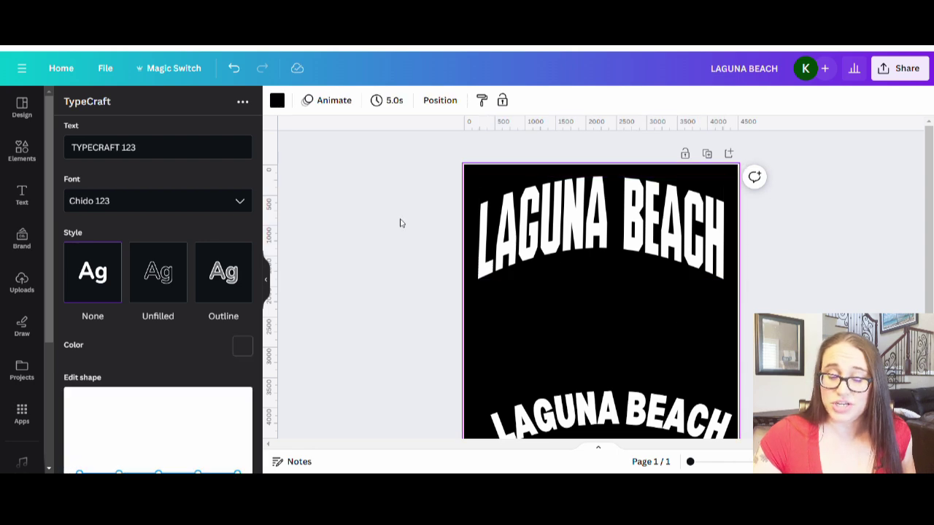
click(587, 228)
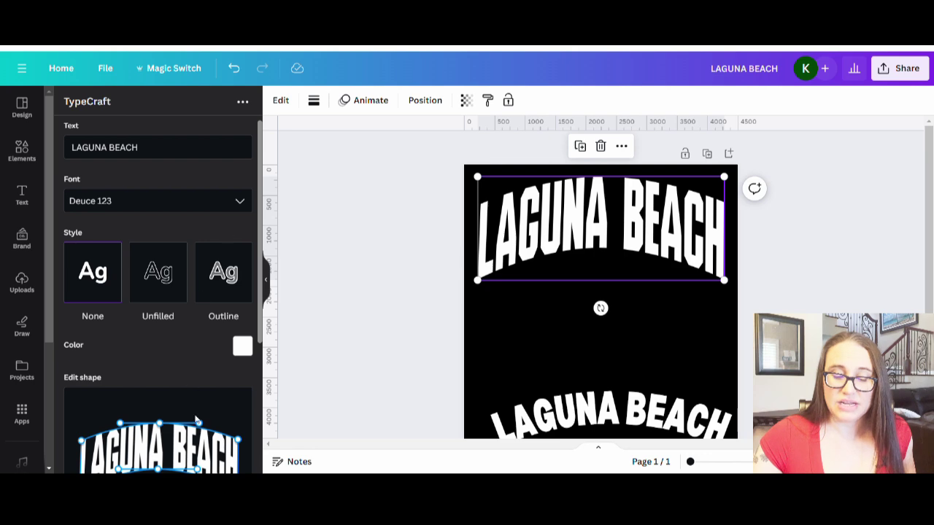
scroll(160, 353, down, 1)
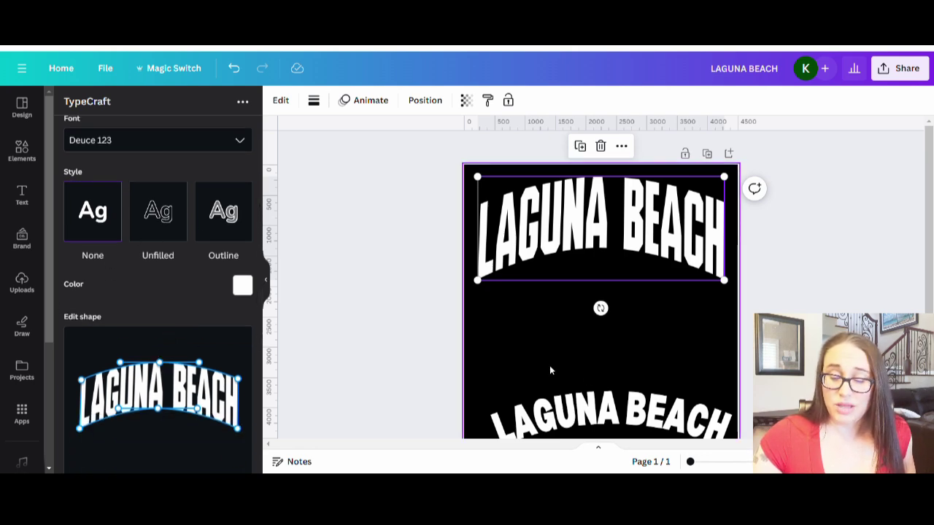
click(583, 237)
click(619, 241)
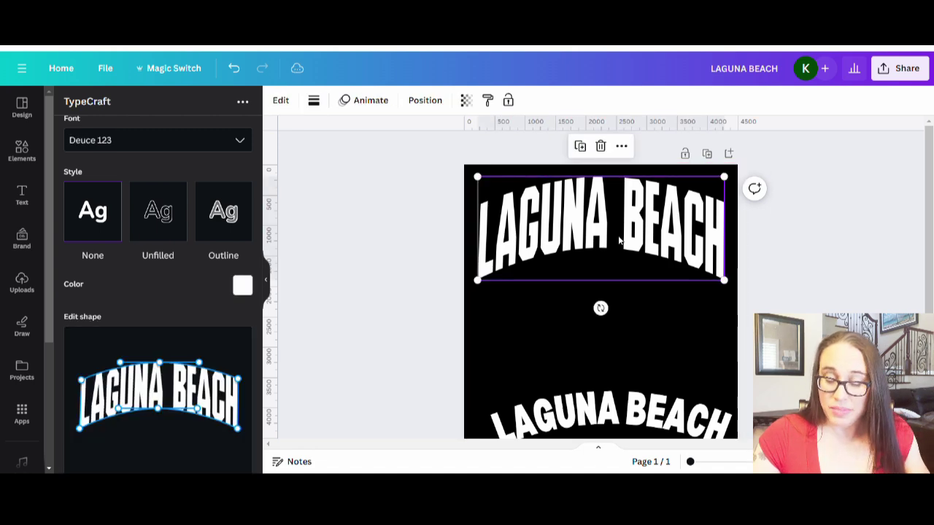
- Duplicate the warped LAGUNA BEACH text below itself, then slightly lower the original's upper and lower middle shape handles in TypeCraft and update it
drag(618, 241, 626, 353)
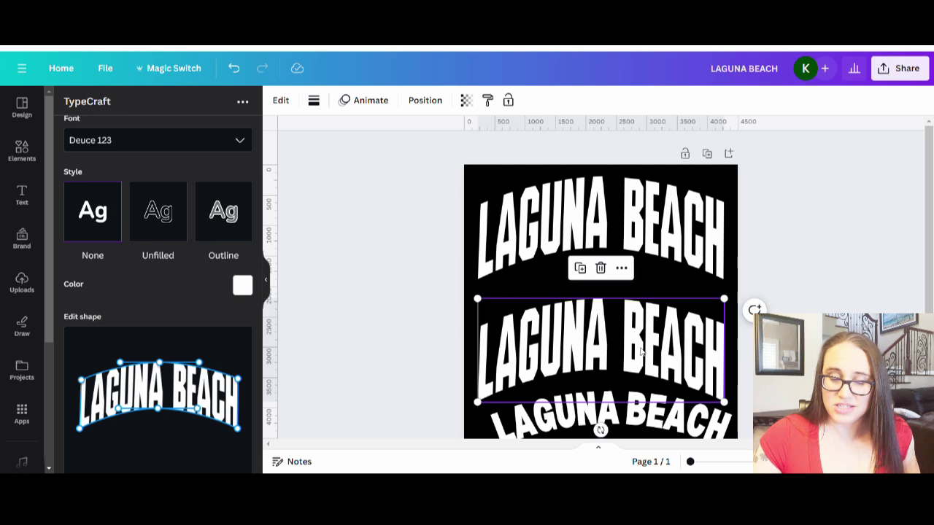
click(647, 237)
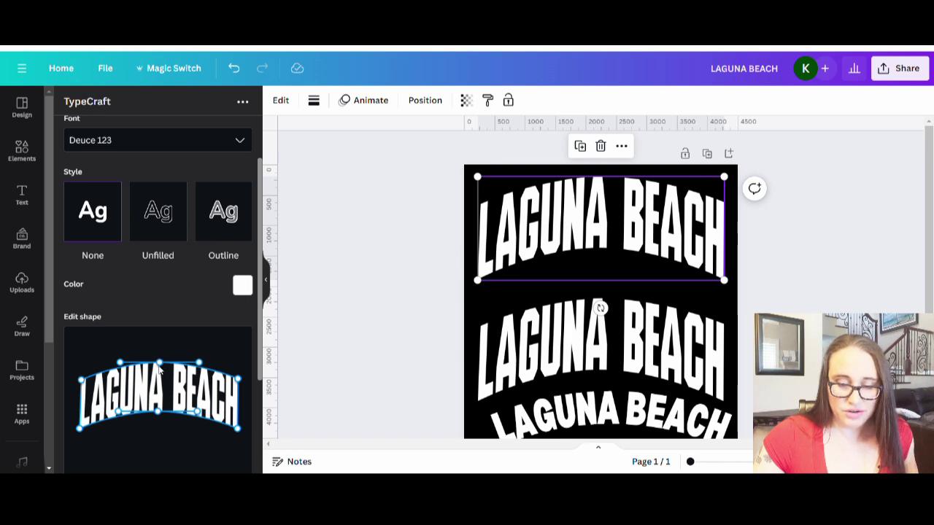
drag(159, 366, 158, 367)
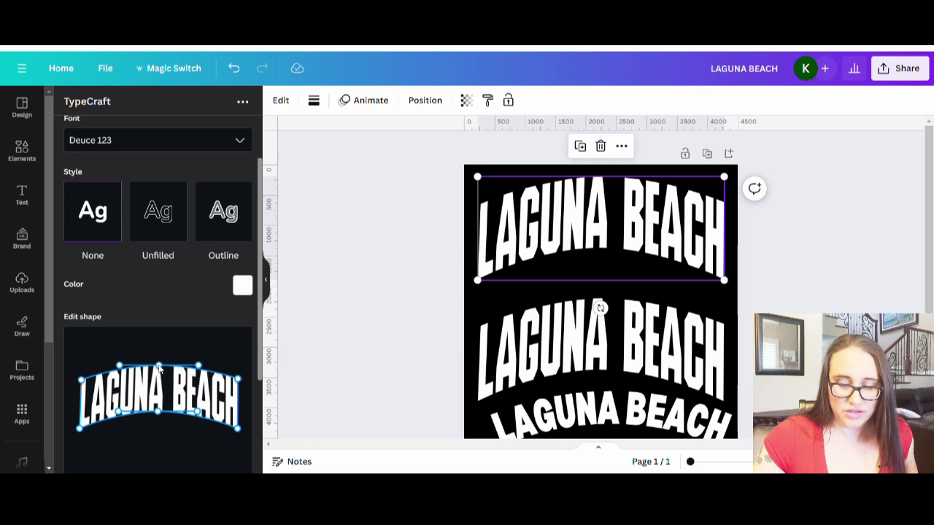
drag(158, 416, 157, 416)
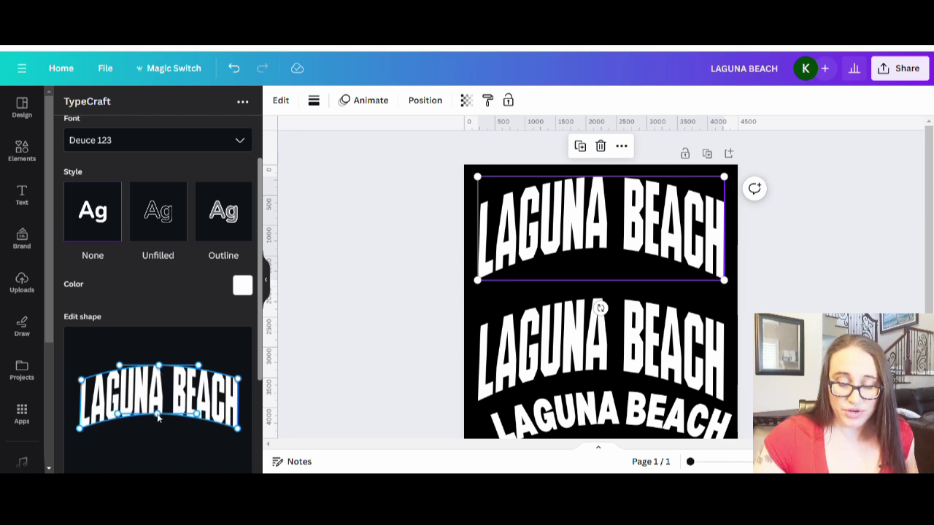
scroll(175, 452, down, 3)
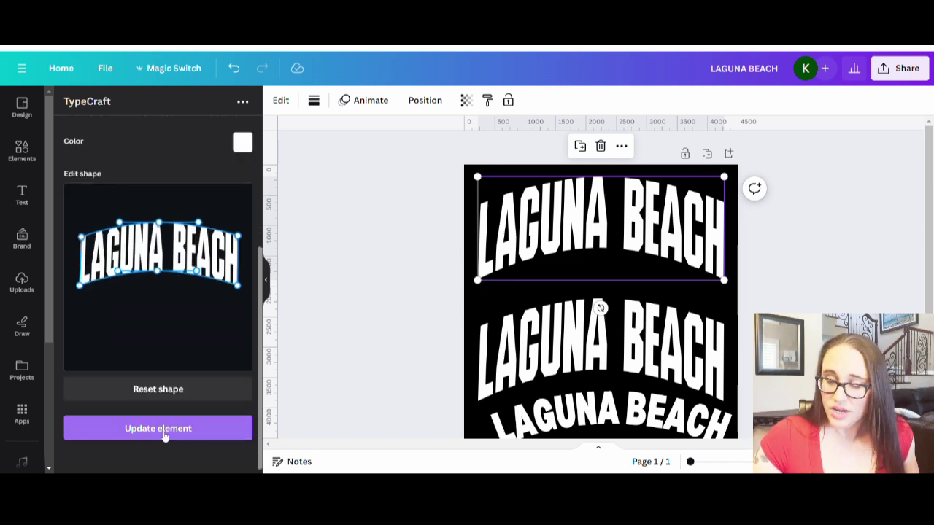
click(164, 434)
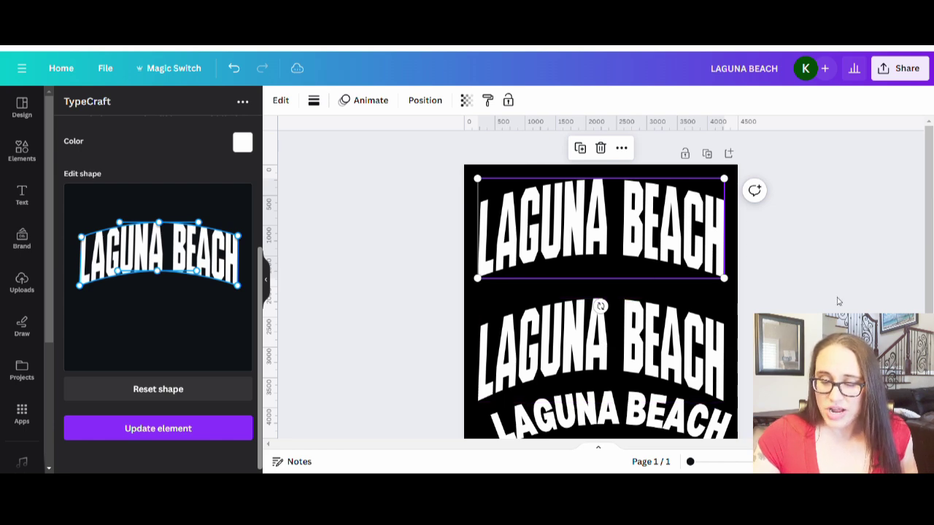
- Move the duplicate warped text up against the reshaped one to compare them, then delete the duplicate
key(Escape)
drag(675, 344, 672, 315)
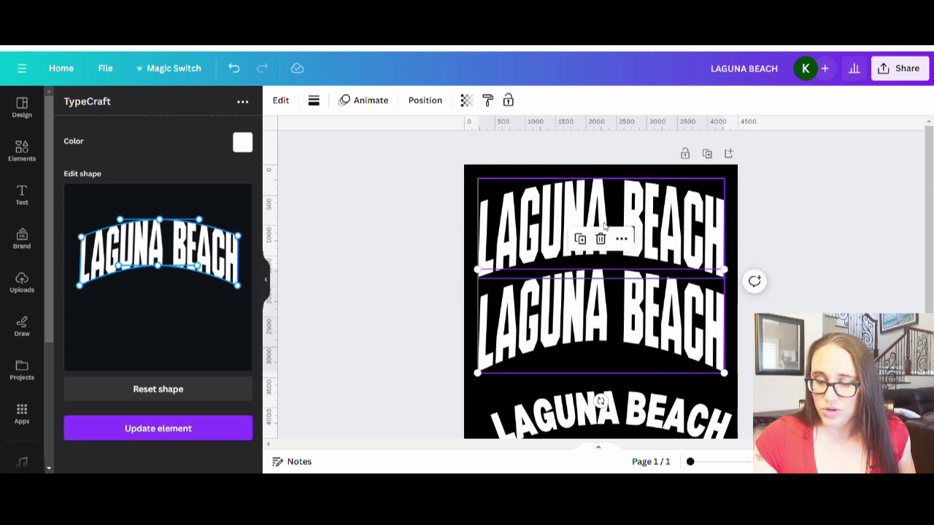
click(792, 264)
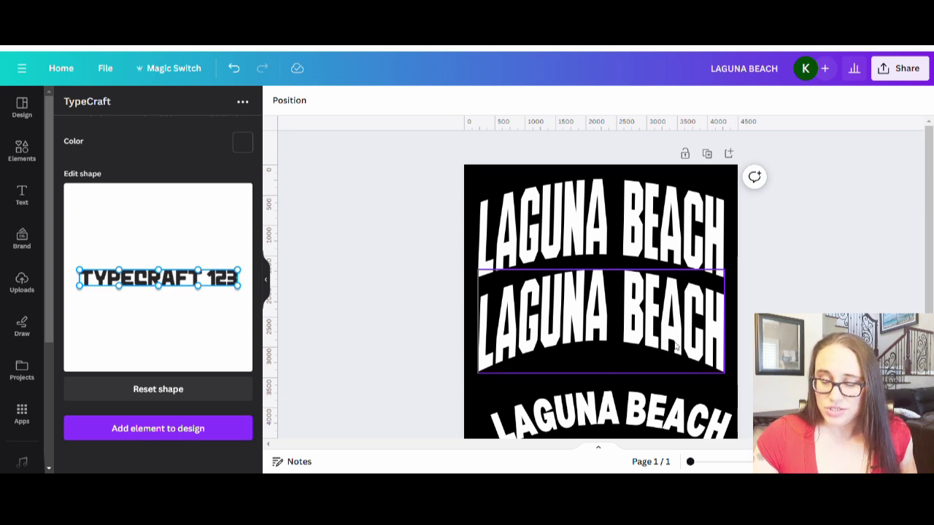
drag(675, 347, 37, 340)
key(Delete)
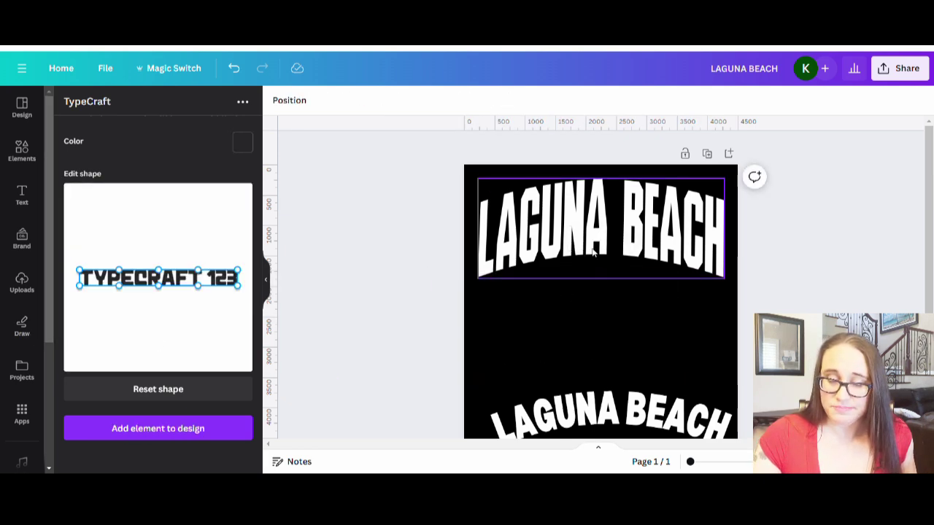
click(597, 252)
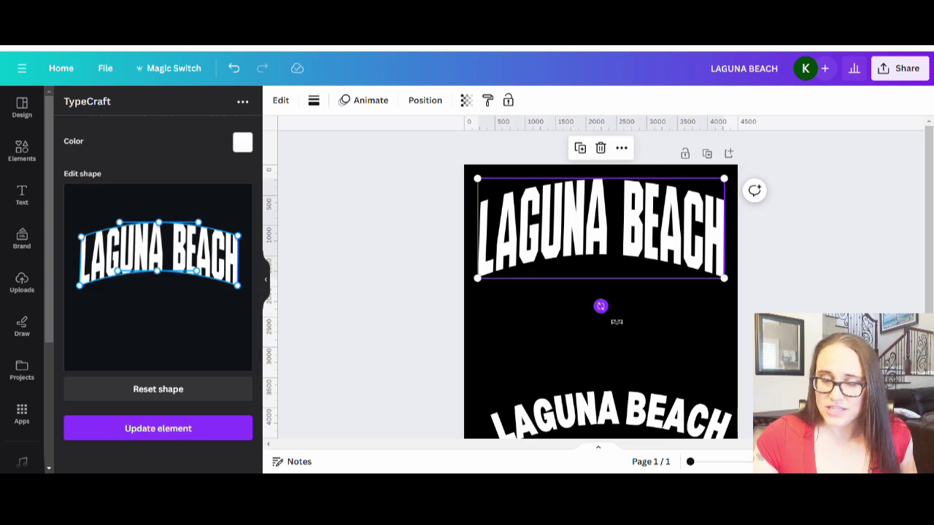
click(617, 321)
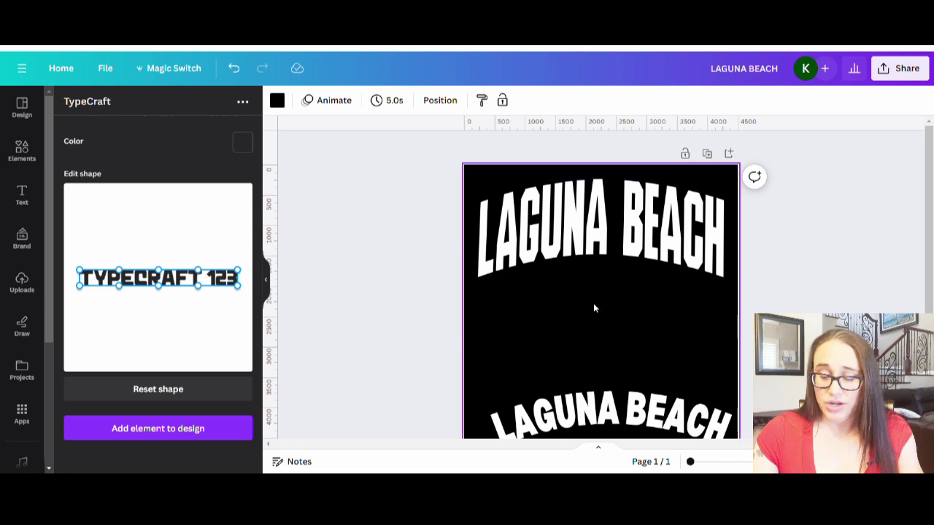
- Replace the wording of the curved LAGUNA BEACH text with "california" in uppercase and remove its curve effect
click(662, 415)
click(689, 414)
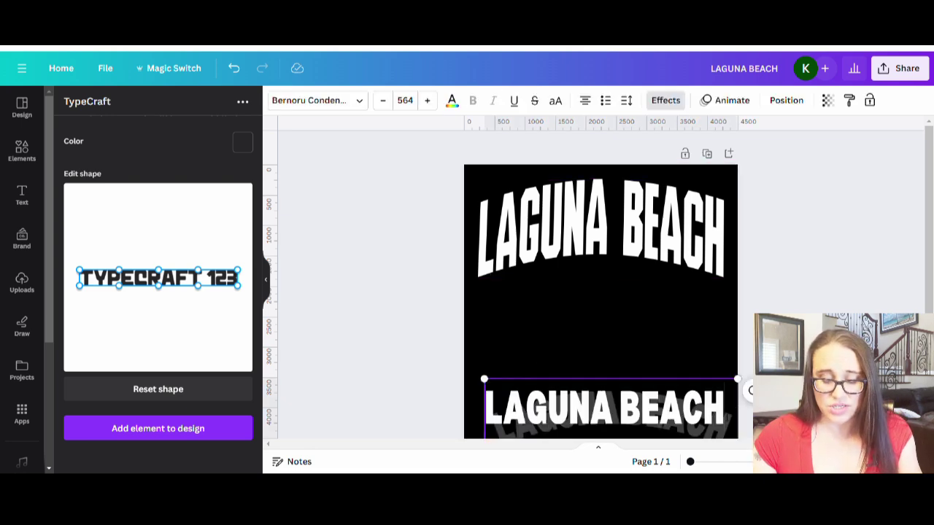
drag(726, 413, 442, 415)
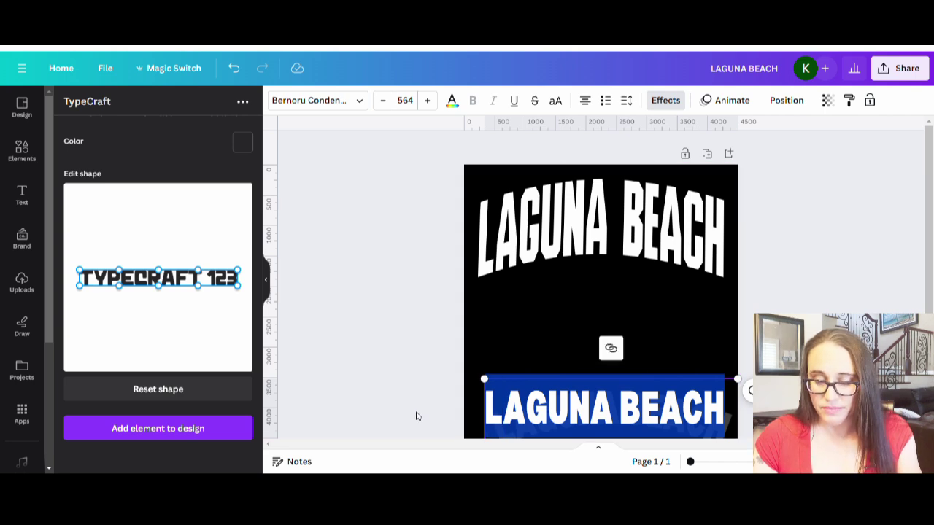
text(califor)
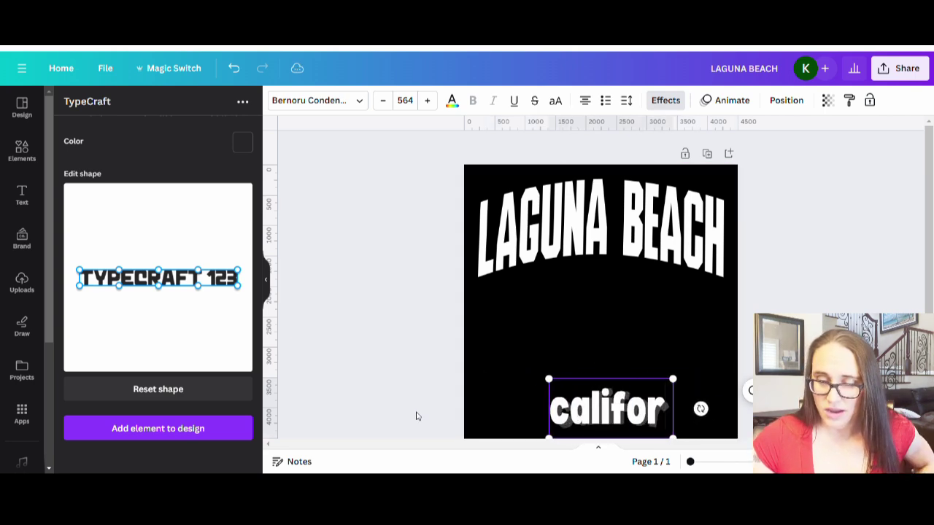
text(nia)
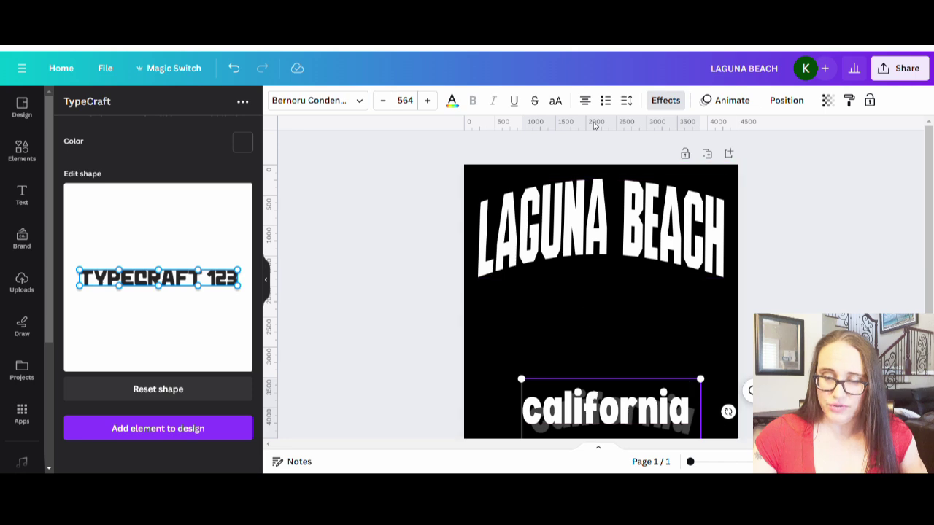
click(556, 102)
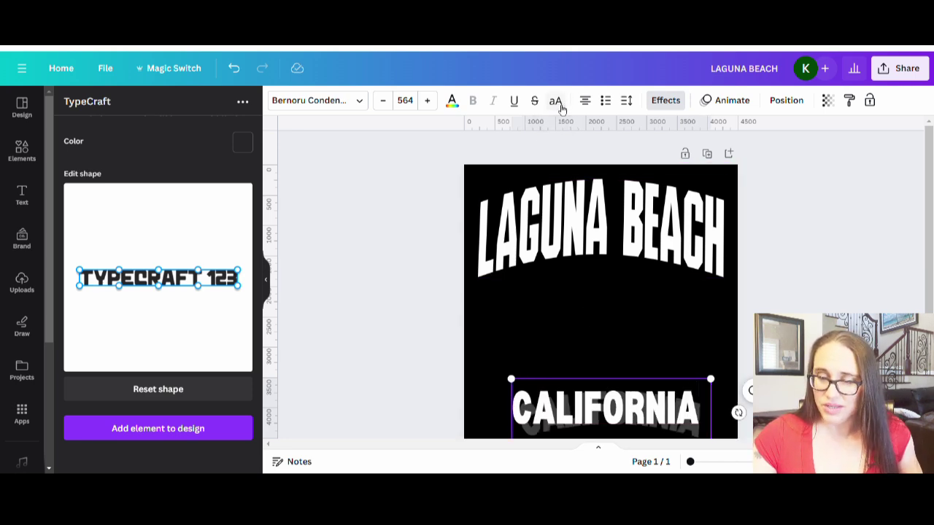
click(667, 100)
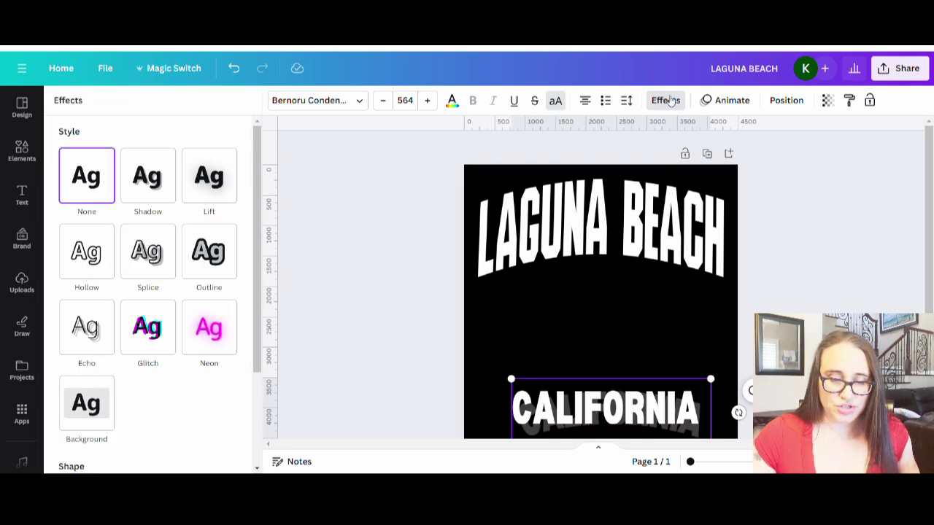
scroll(146, 292, down, 2)
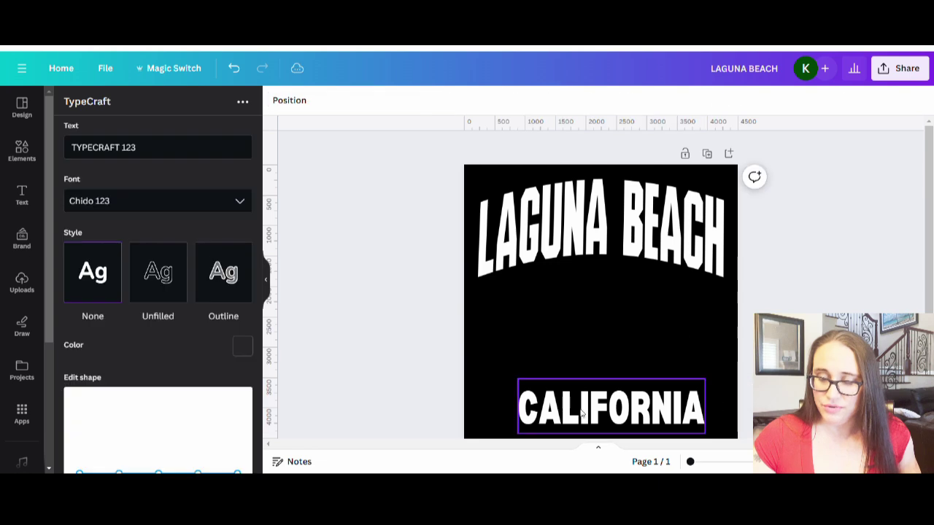
- Enlarge the CALIFORNIA text to font size 750 and centre it horizontally on the page
drag(704, 379, 752, 360)
drag(672, 405, 611, 415)
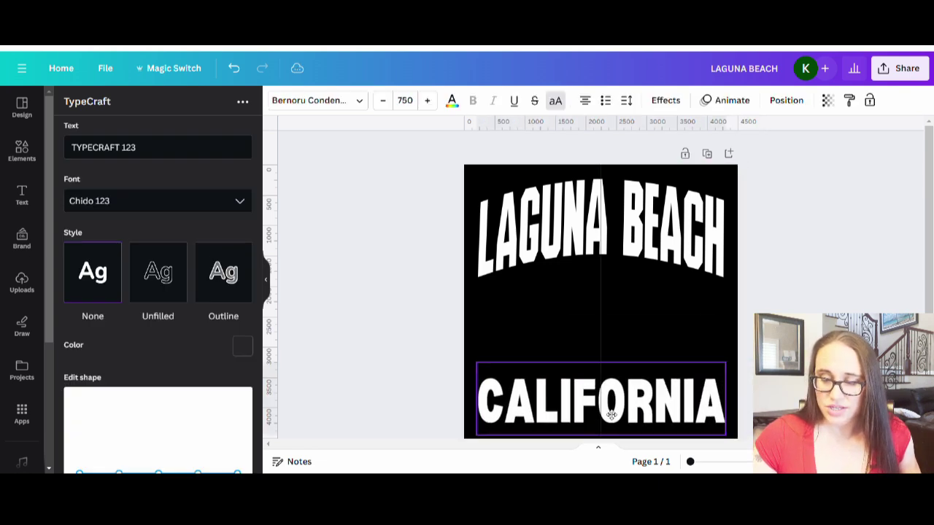
click(781, 285)
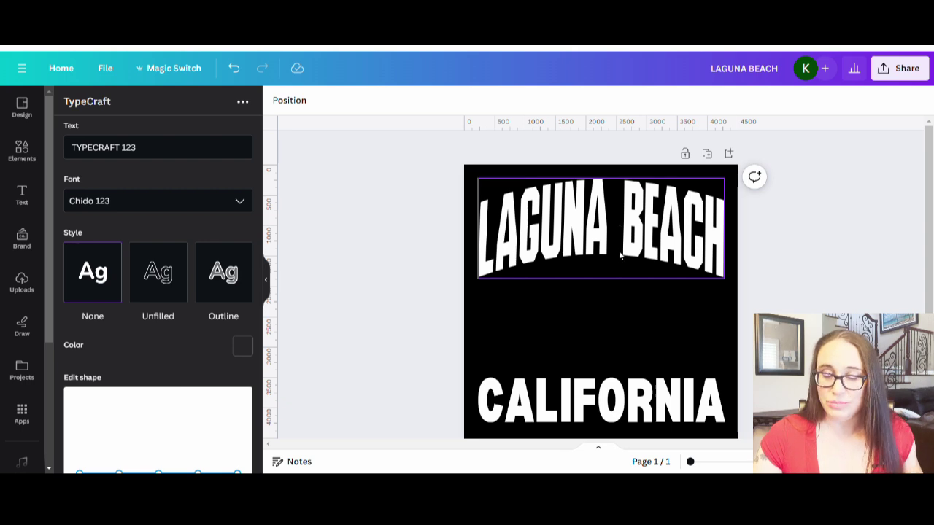
- Add the text EST at font size 353 and place it on the left side of the page between LAGUNA BEACH and CALIFORNIA
click(701, 315)
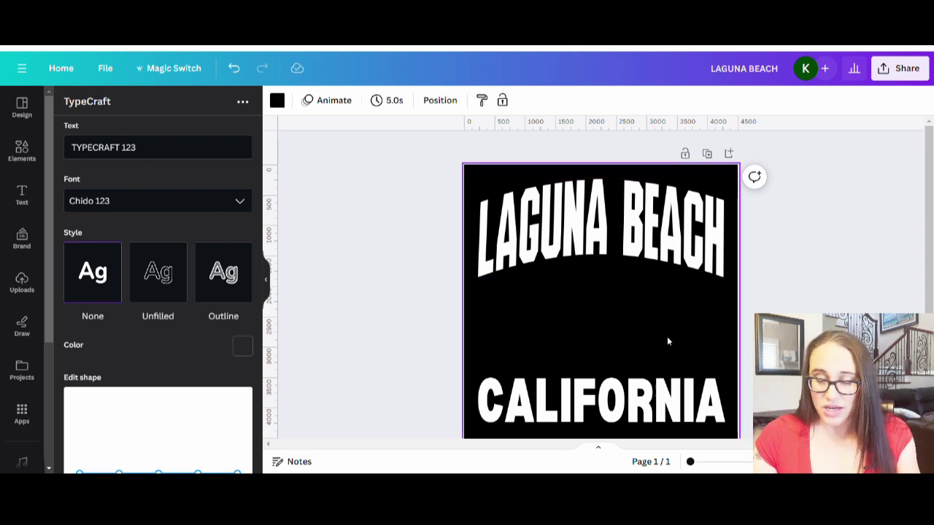
key(t)
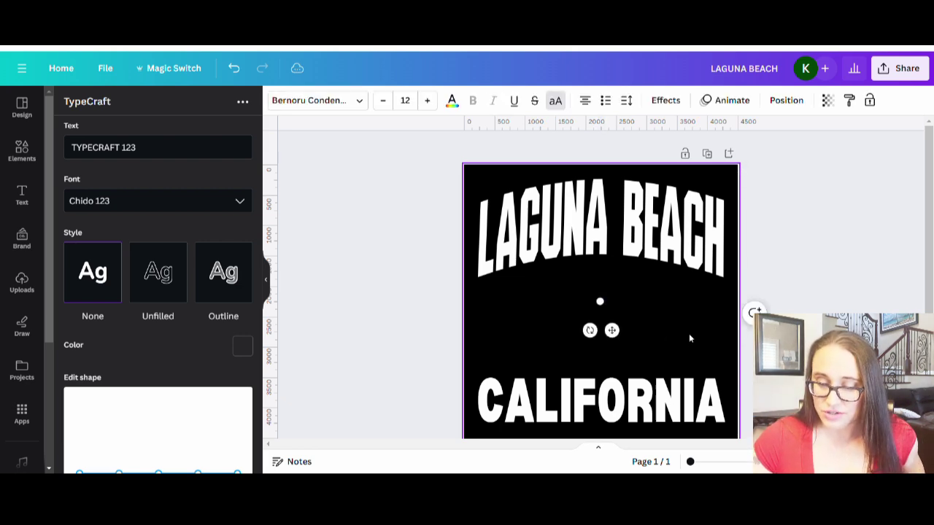
click(649, 312)
click(600, 303)
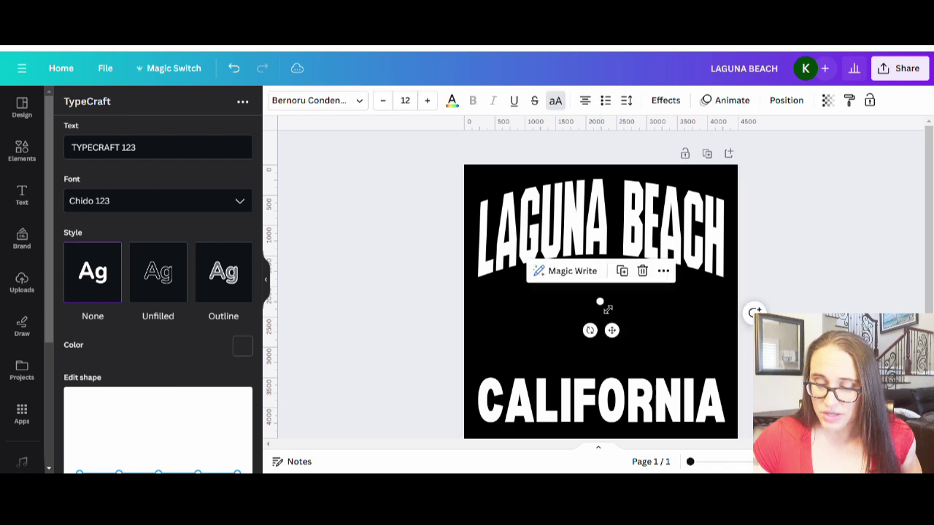
drag(607, 309, 635, 339)
click(647, 317)
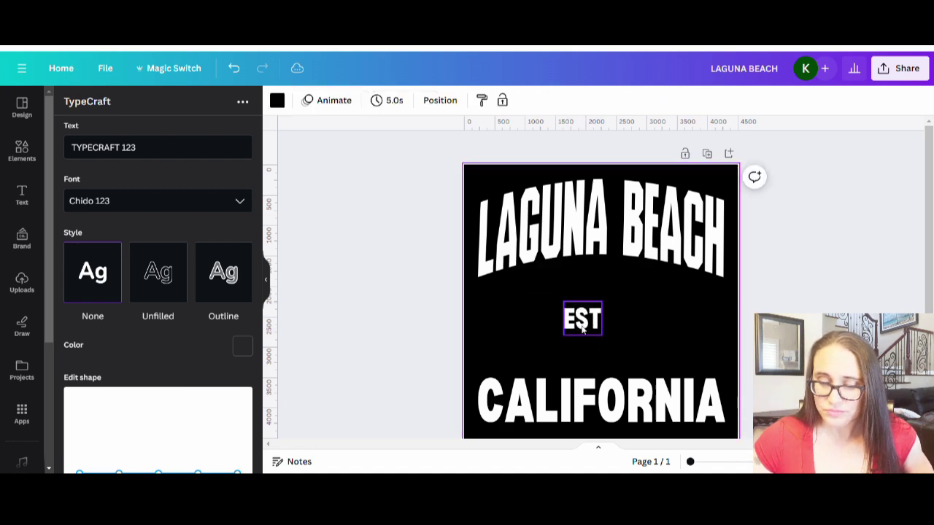
drag(582, 319, 513, 330)
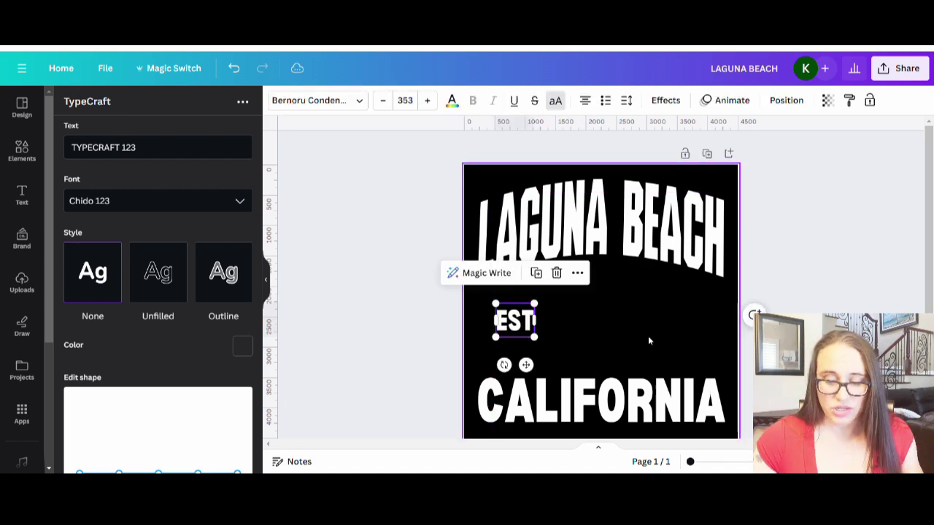
- Duplicate the EST text to the right side of the page at the same height and change the copy to 1887
click(610, 345)
click(514, 326)
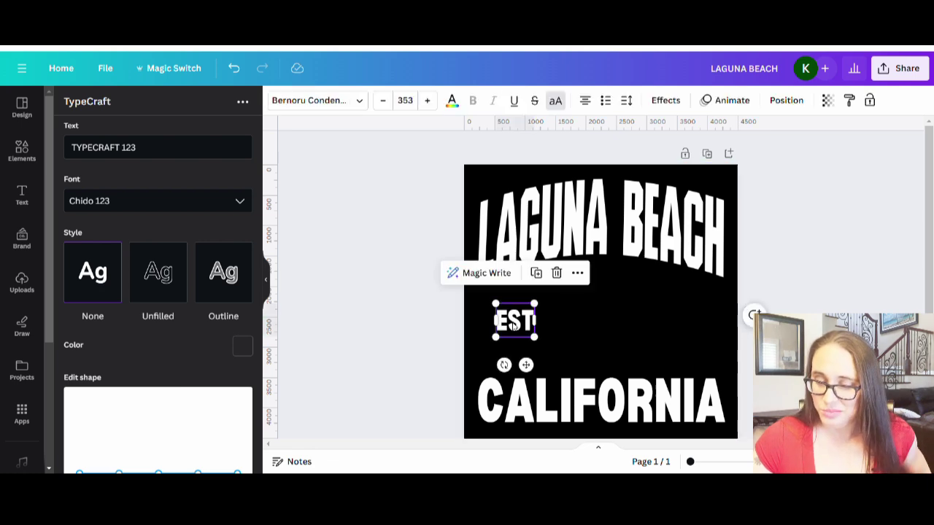
drag(514, 326, 689, 324)
double_click(691, 326)
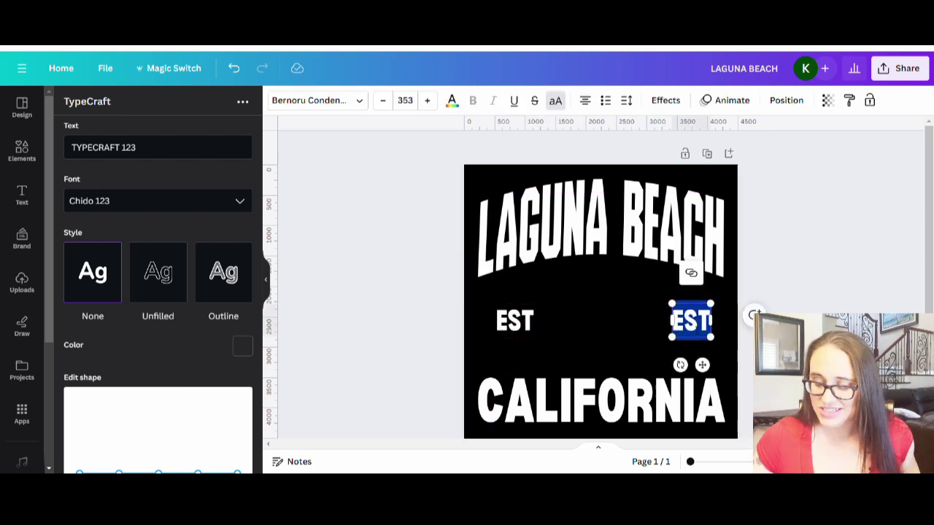
text(1887)
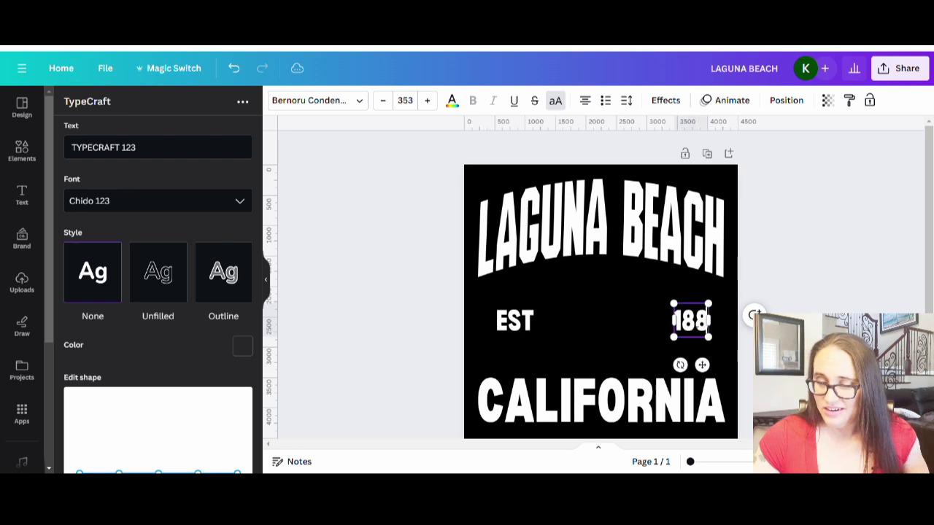
click(822, 294)
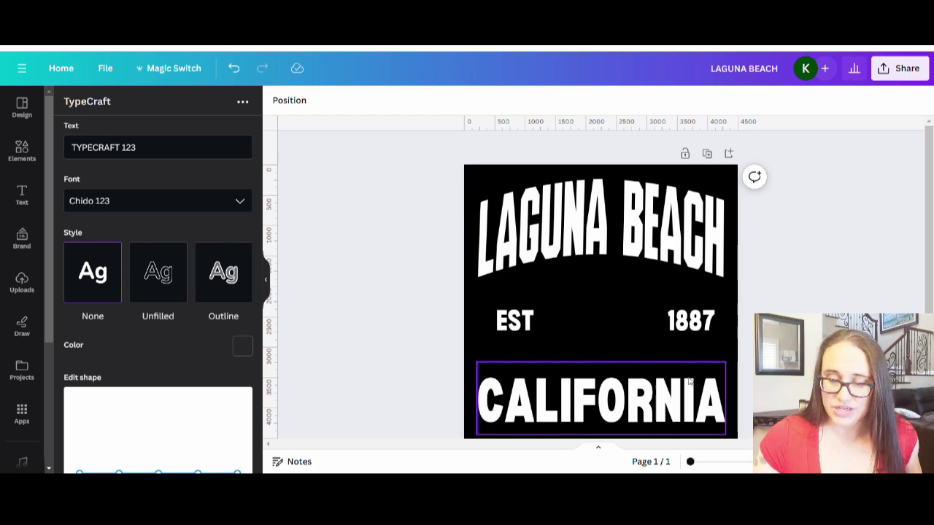
- Change the font of both the EST text and the 1887 text to Neo Contact
click(508, 325)
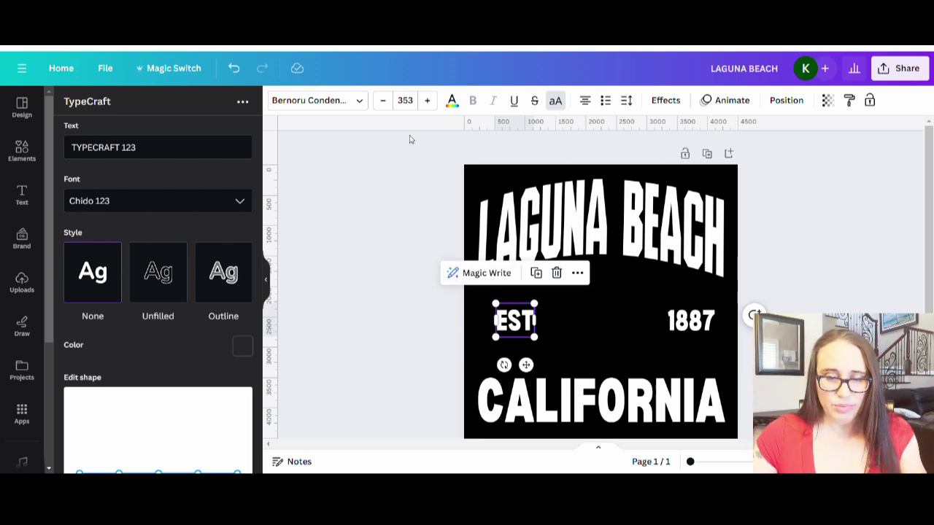
click(358, 108)
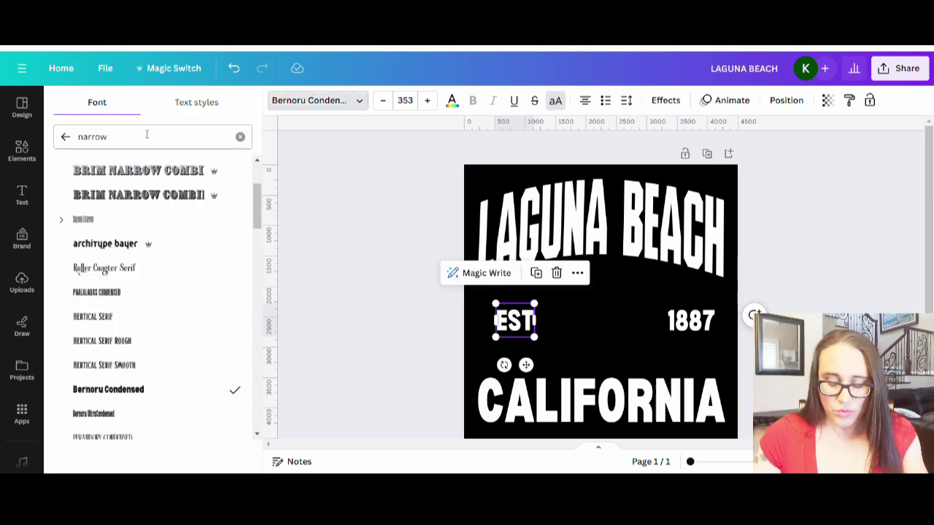
double_click(146, 137)
text(neo)
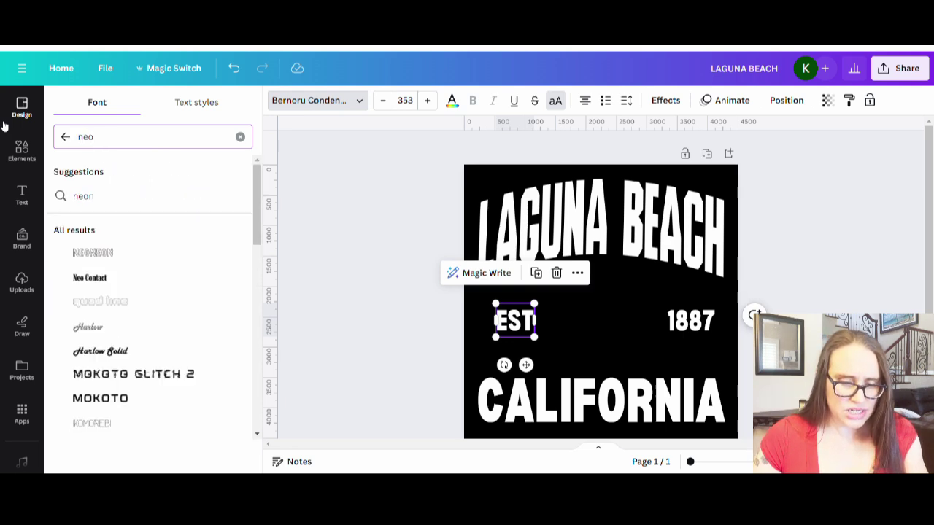
text( c)
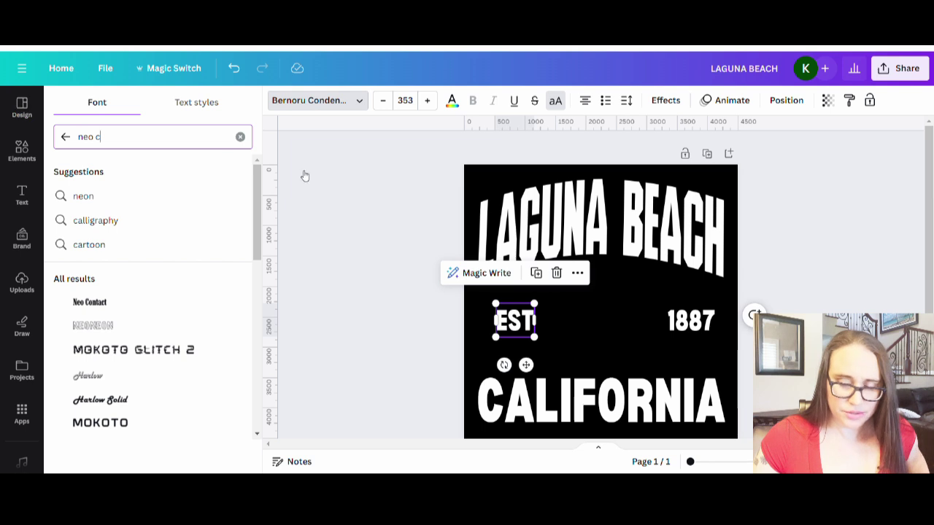
click(95, 302)
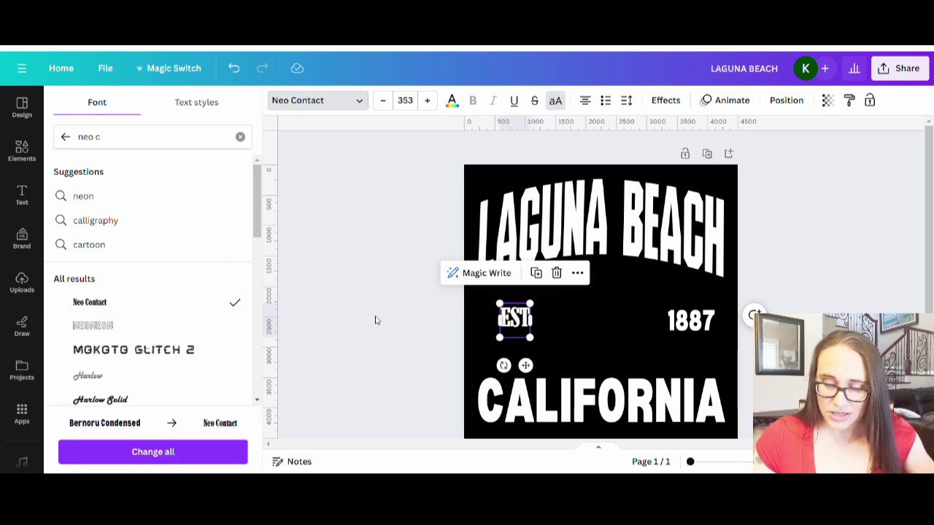
click(706, 321)
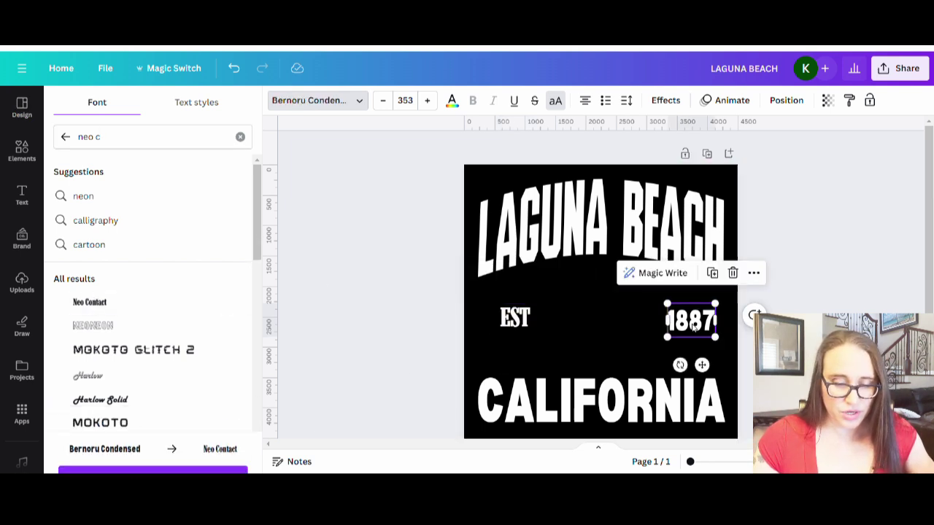
click(95, 303)
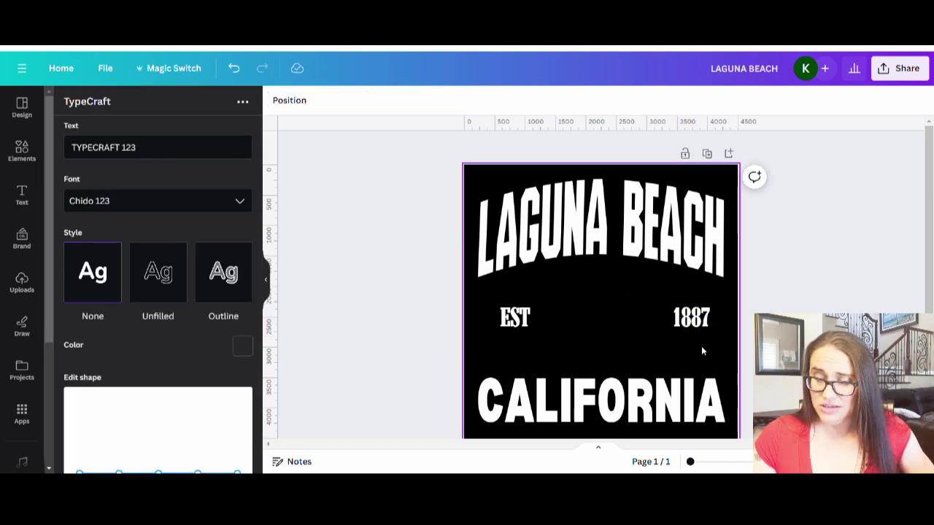
click(556, 335)
- Change the font of the CALIFORNIA text to Knockout Welterweight
click(616, 400)
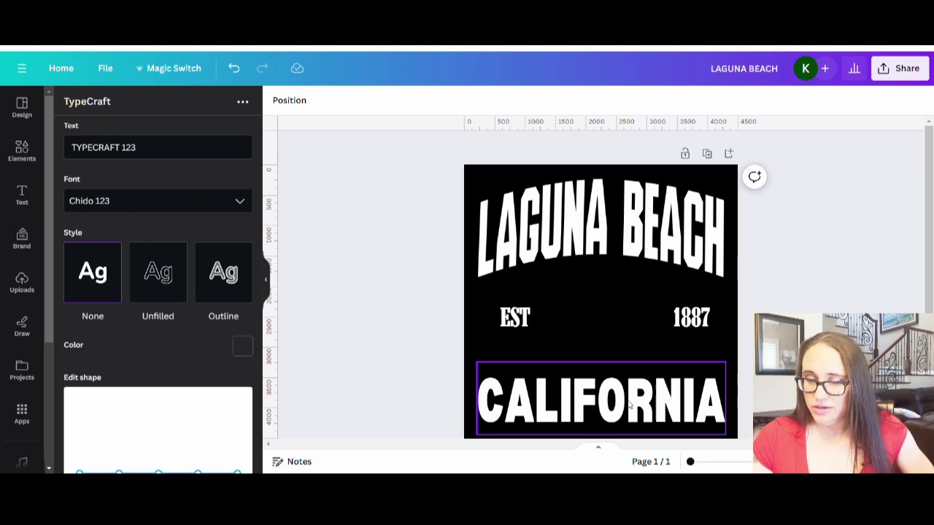
click(632, 406)
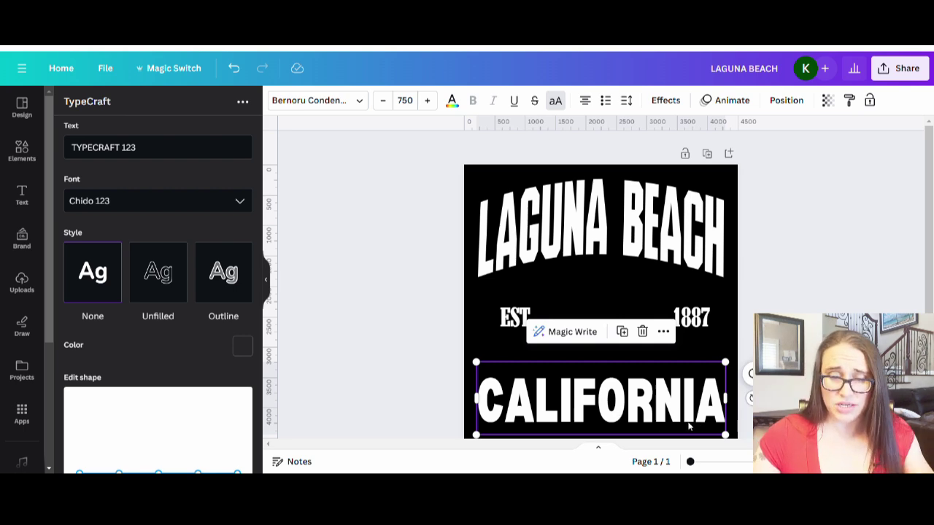
click(333, 105)
click(125, 144)
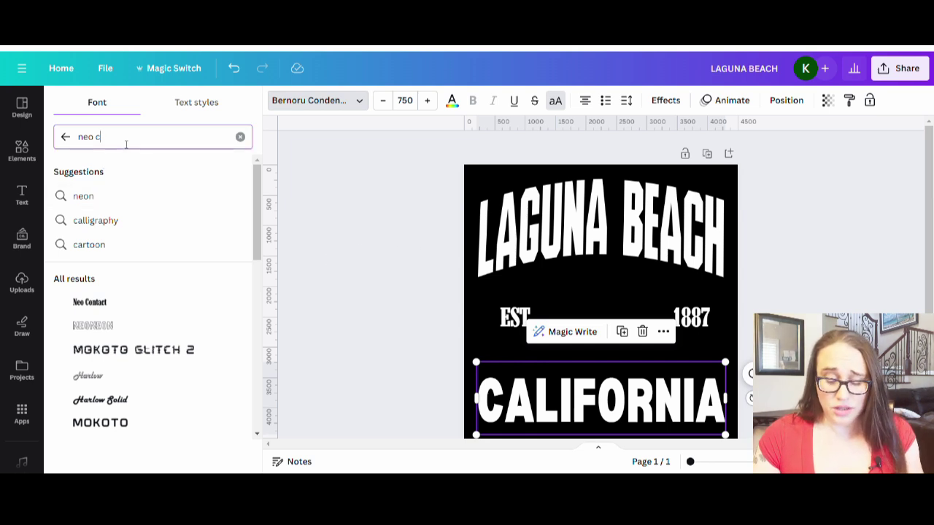
key(ctrl+a)
text(kn)
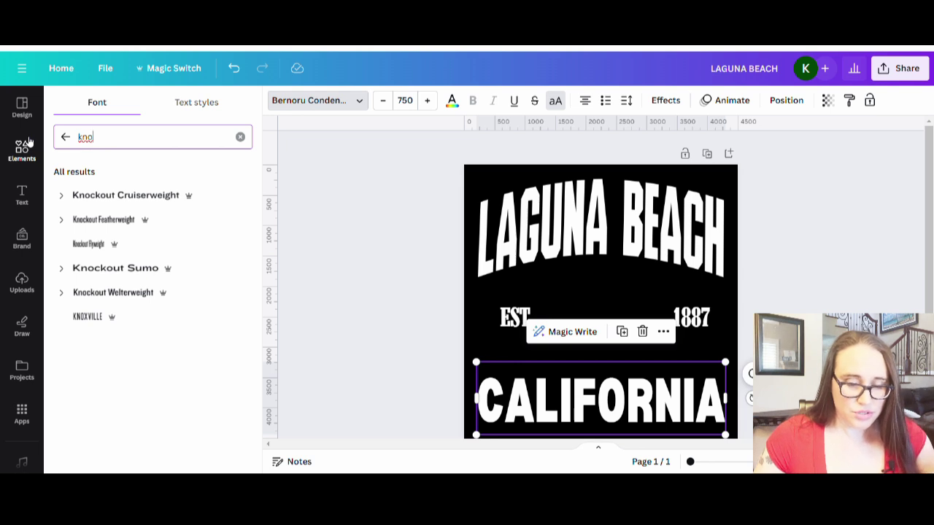
click(120, 303)
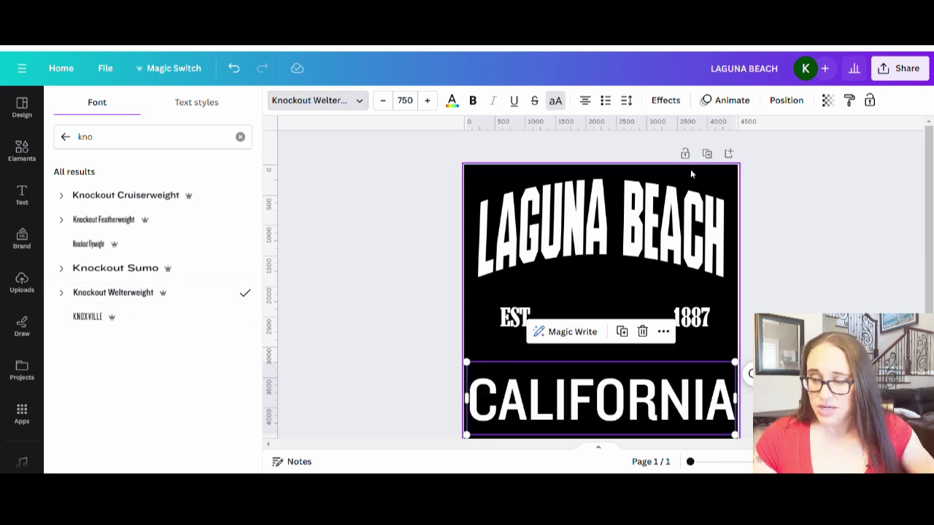
- Shrink the CALIFORNIA text to font size 709, centre it horizontally on the page and make it bold
scroll(813, 261, down, 2)
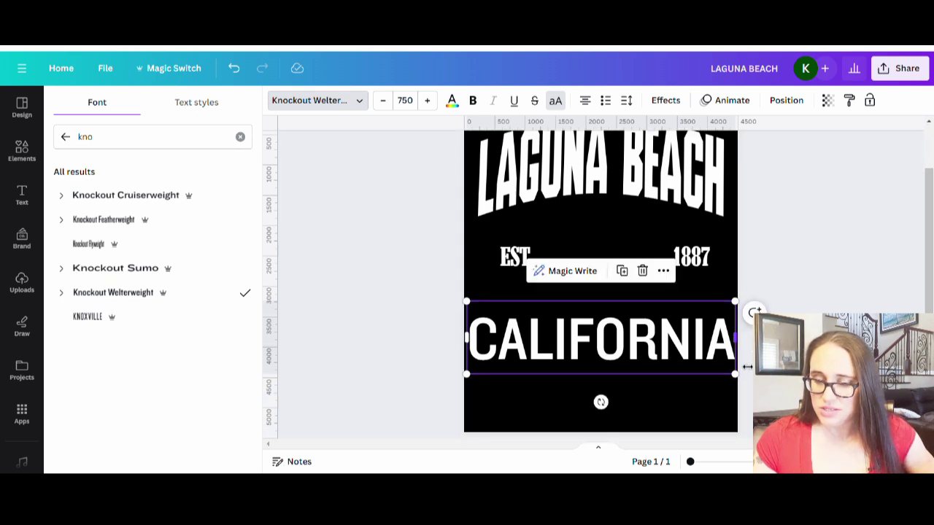
drag(734, 374, 720, 370)
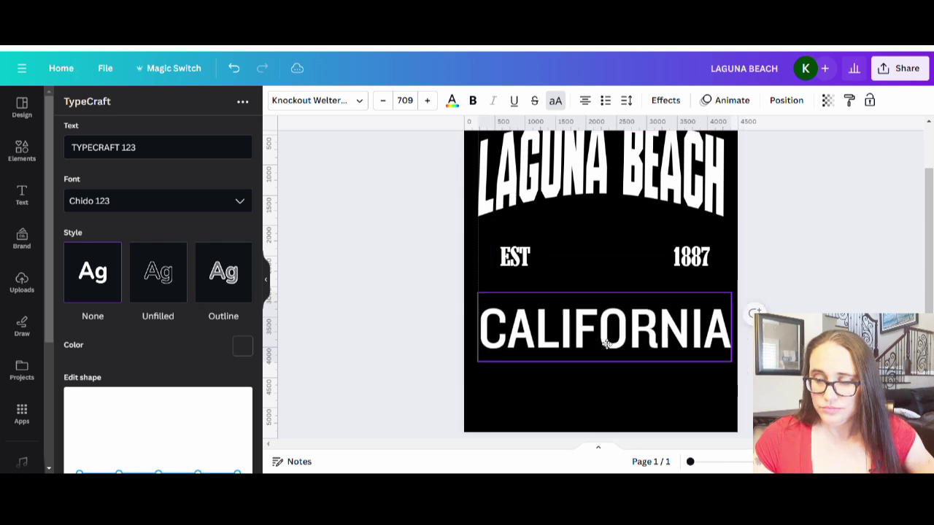
drag(606, 343, 604, 343)
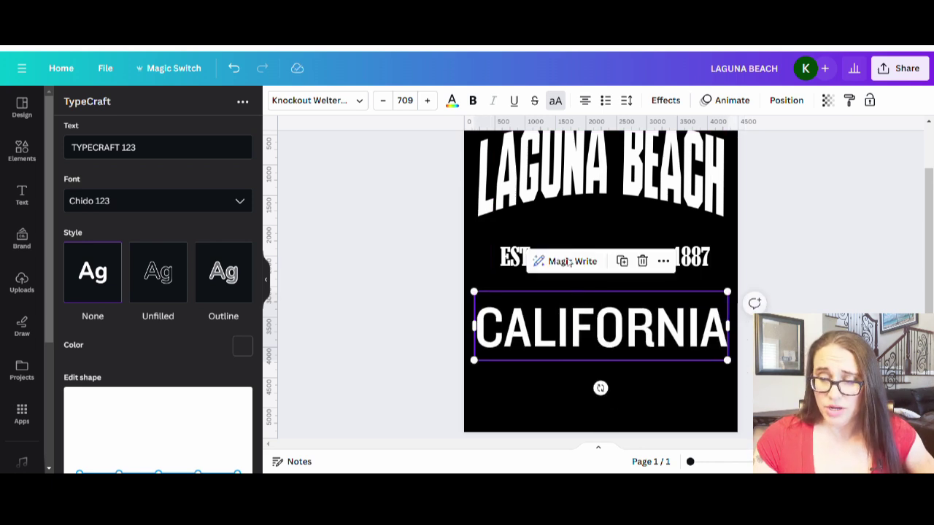
click(473, 101)
click(671, 399)
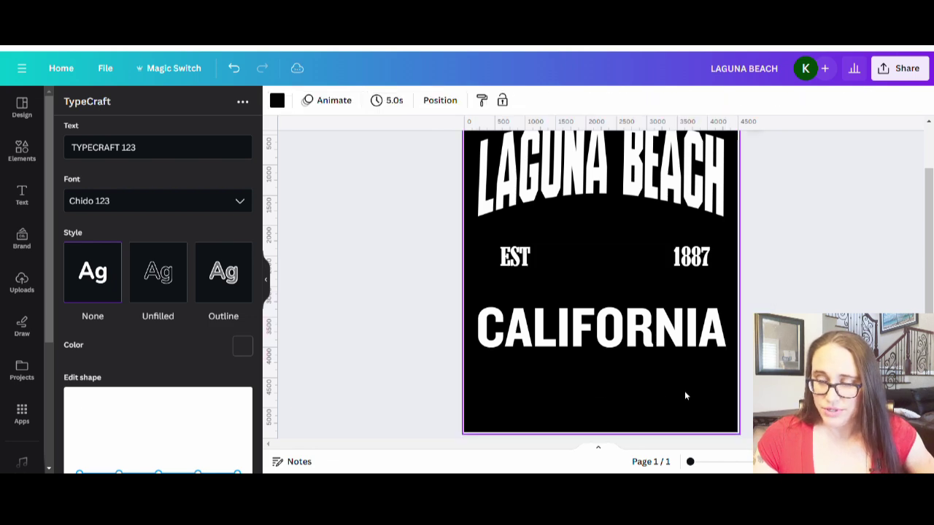
scroll(825, 312, up, 2)
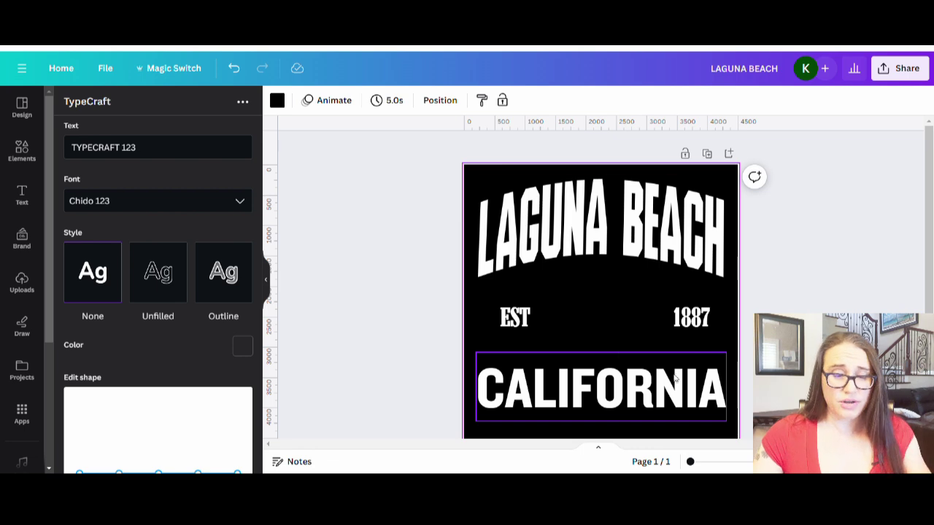
- Search the design elements for "beach" and show all of the graphics results
click(35, 155)
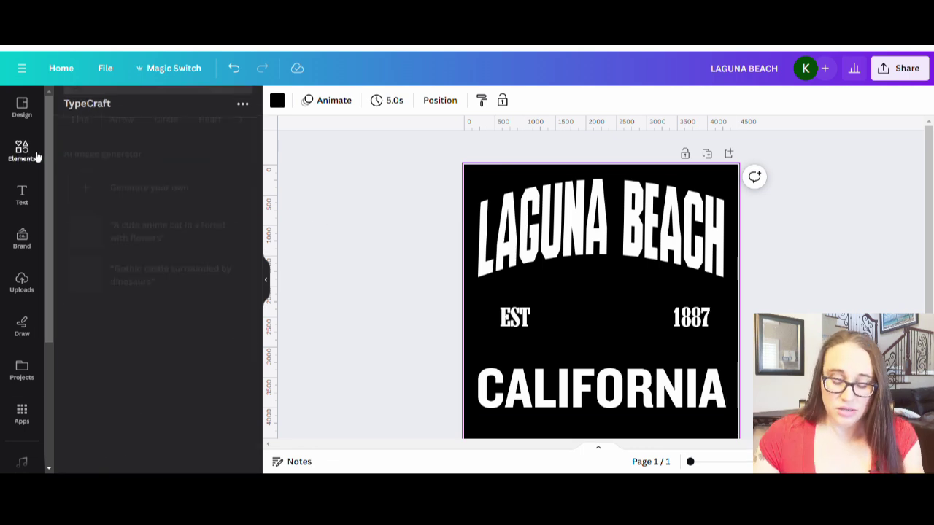
click(150, 115)
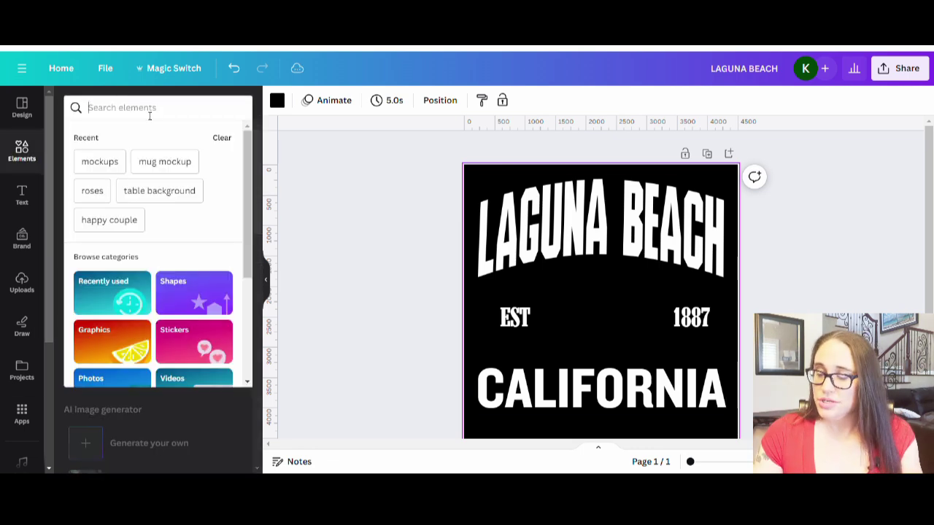
text(beach)
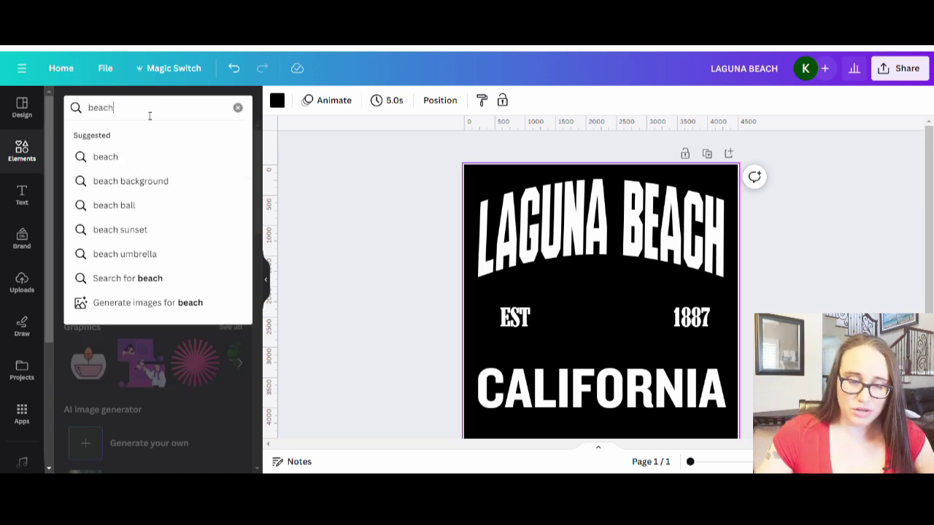
key(Return)
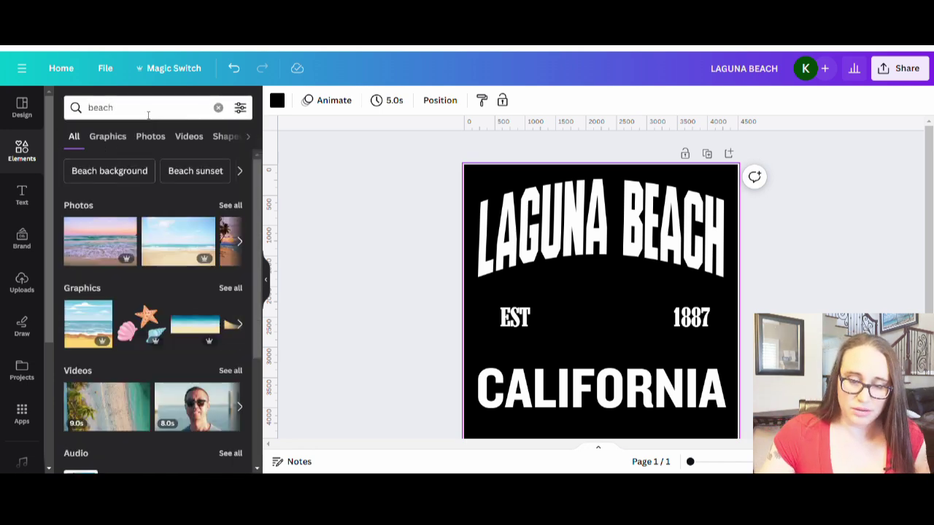
click(234, 289)
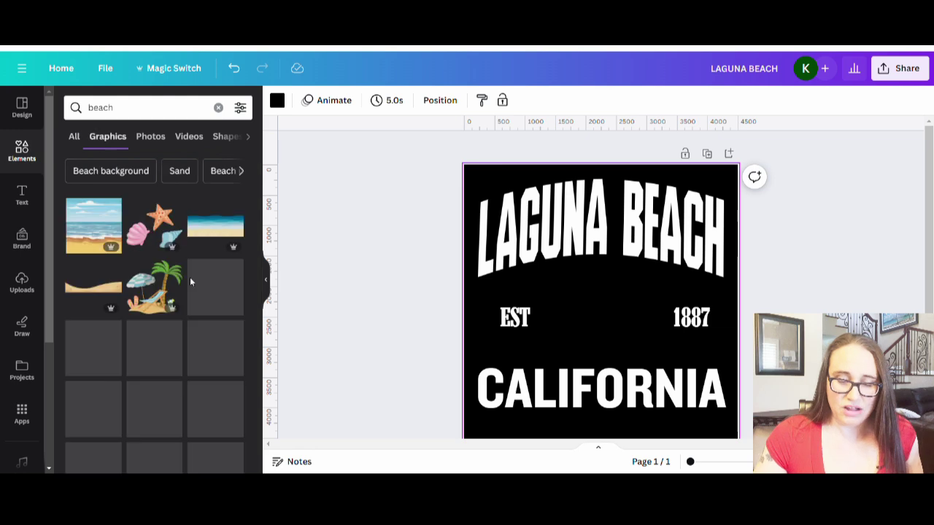
- Add the white graphic of palm trees with a beach chair and umbrella, placing it between EST and 1887 just above CALIFORNIA
scroll(208, 292, down, 2)
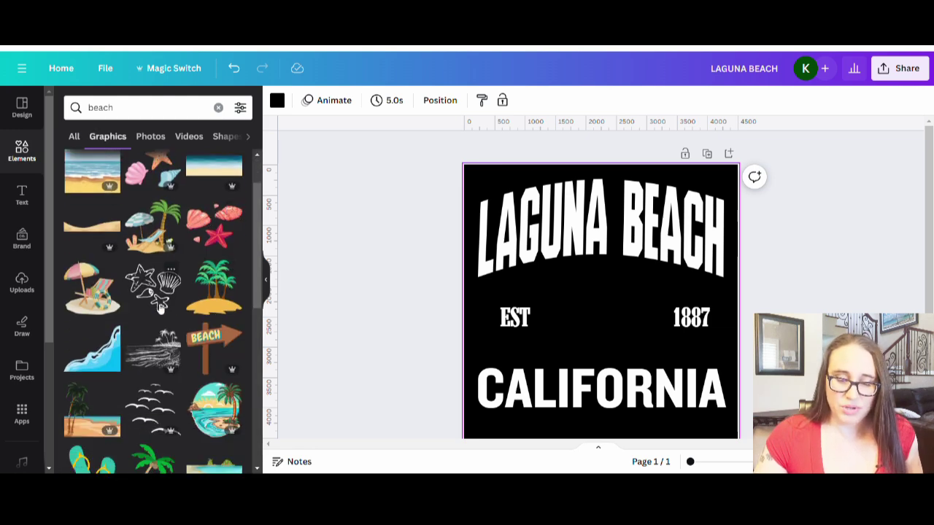
scroll(175, 315, down, 4)
scroll(169, 319, down, 2)
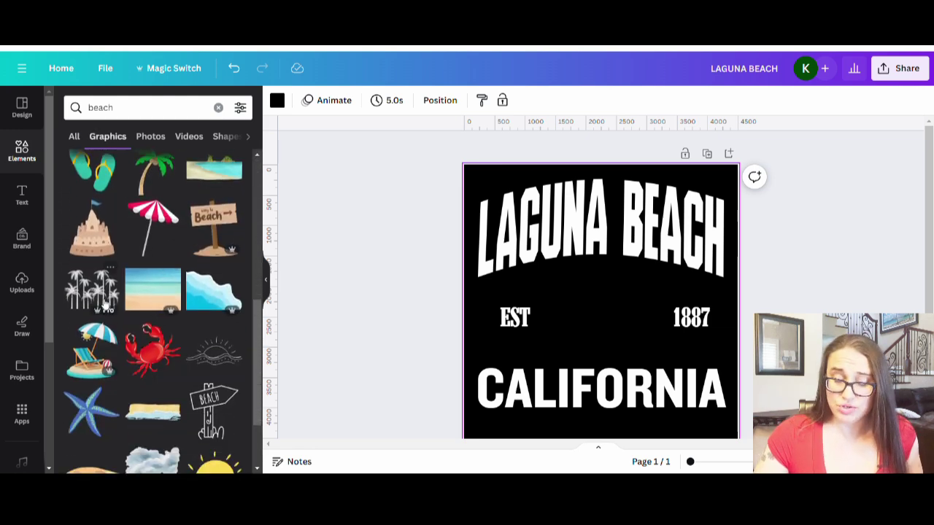
scroll(141, 294, down, 2)
scroll(141, 293, down, 4)
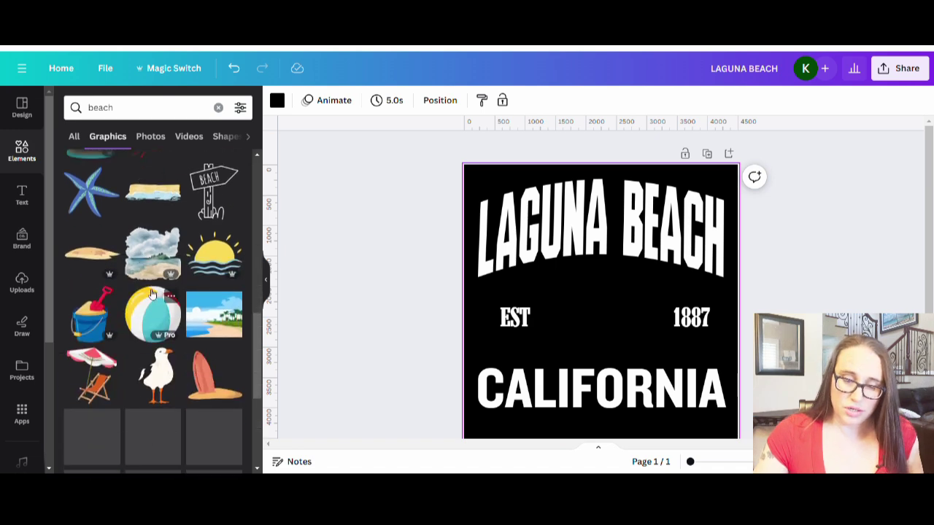
scroll(166, 273, down, 2)
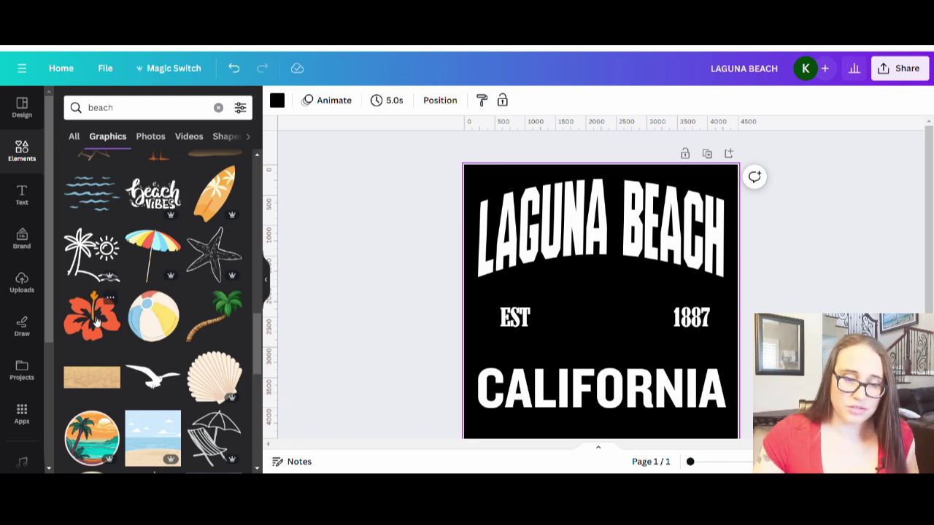
scroll(166, 213, down, 2)
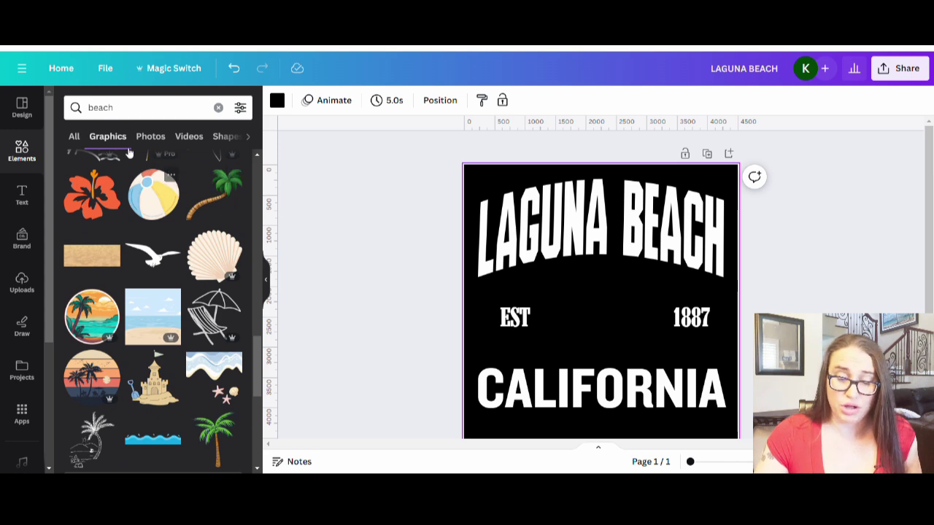
scroll(175, 212, down, 2)
scroll(175, 213, down, 3)
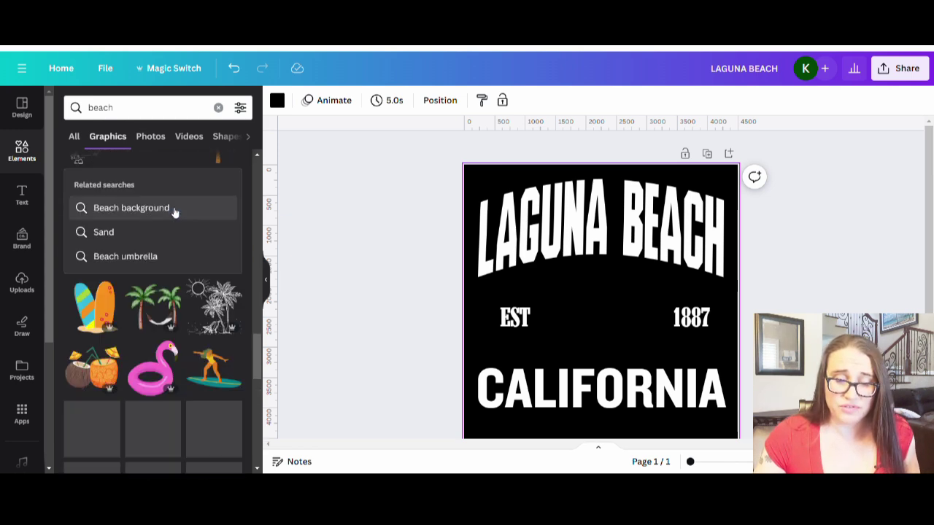
scroll(176, 211, down, 2)
scroll(175, 212, down, 2)
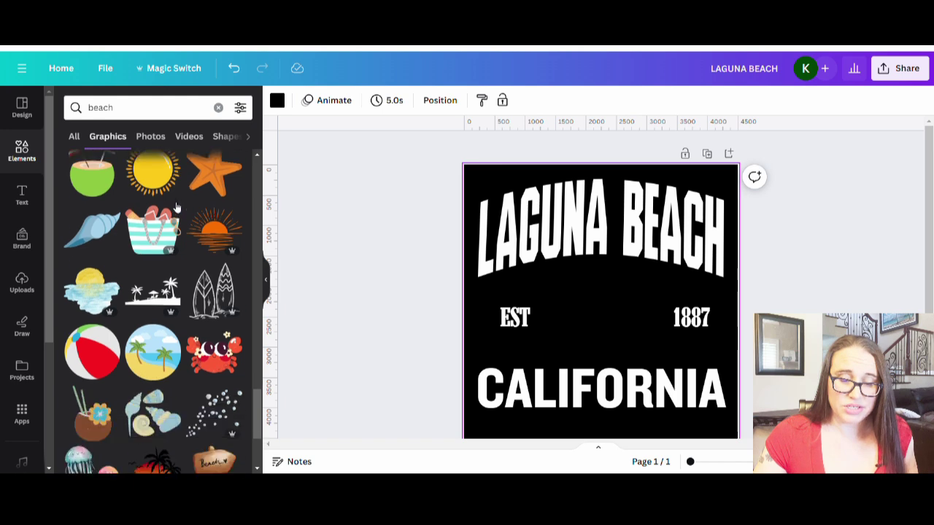
scroll(165, 299, down, 2)
scroll(165, 299, down, 3)
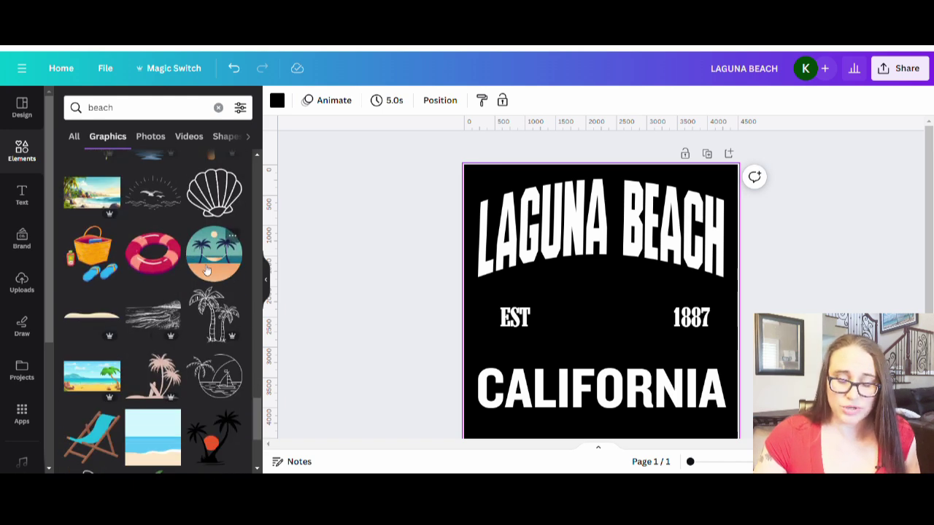
scroll(167, 241, down, 3)
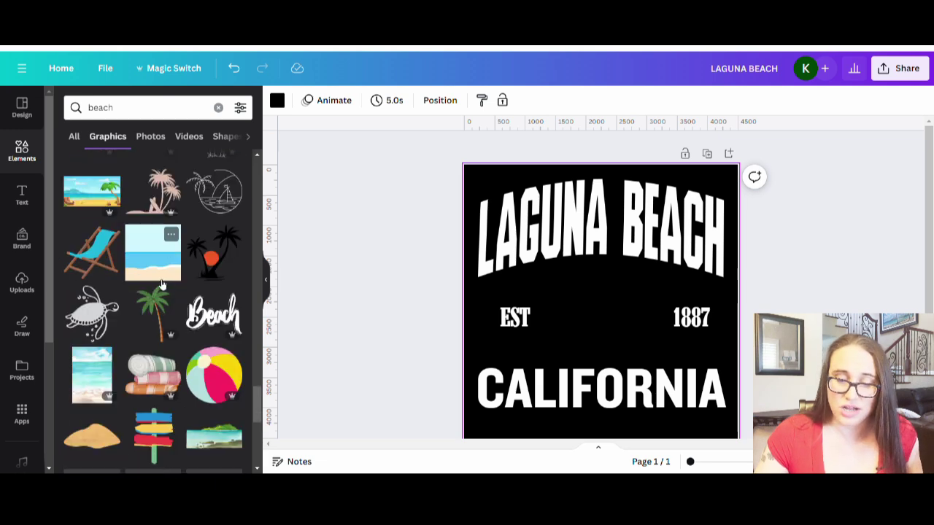
scroll(167, 241, down, 2)
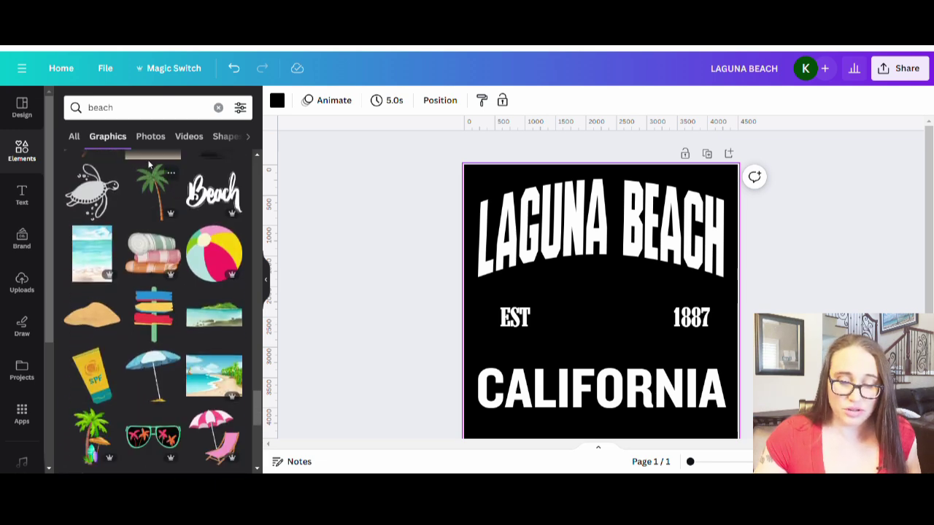
scroll(183, 284, down, 4)
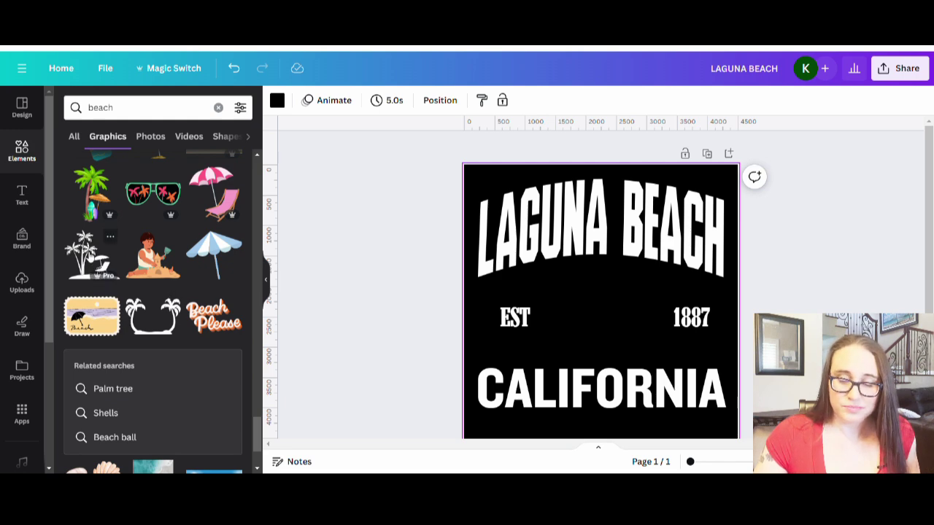
click(93, 256)
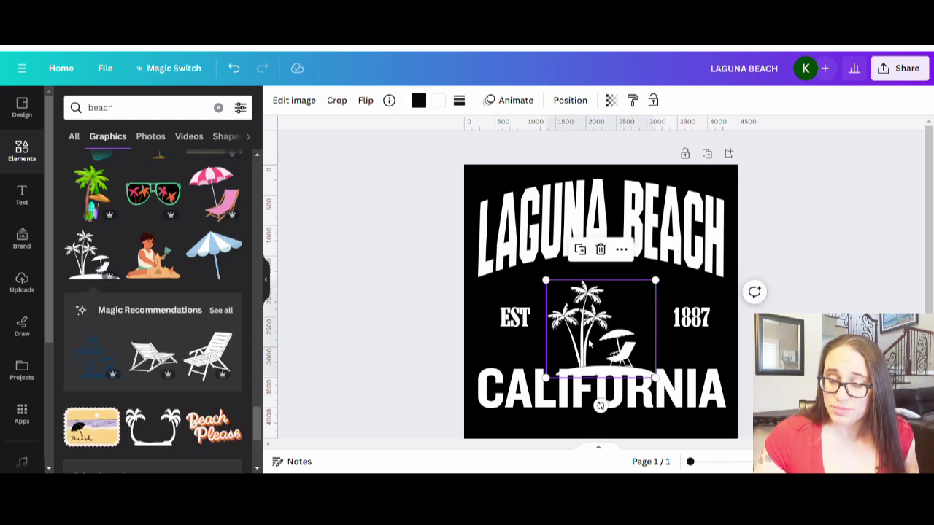
drag(590, 342, 594, 326)
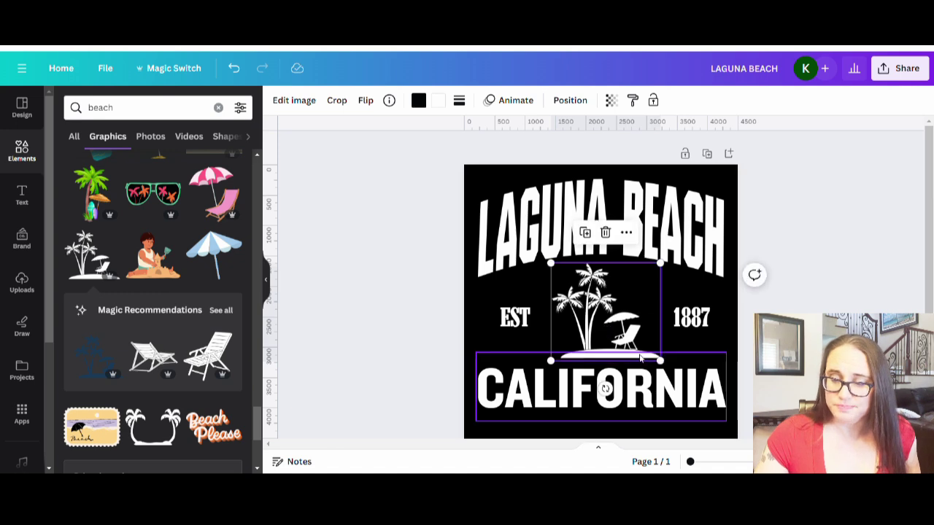
- Browse further through the beach graphics for an alternative to the palm trees with beach chair and umbrella
click(394, 246)
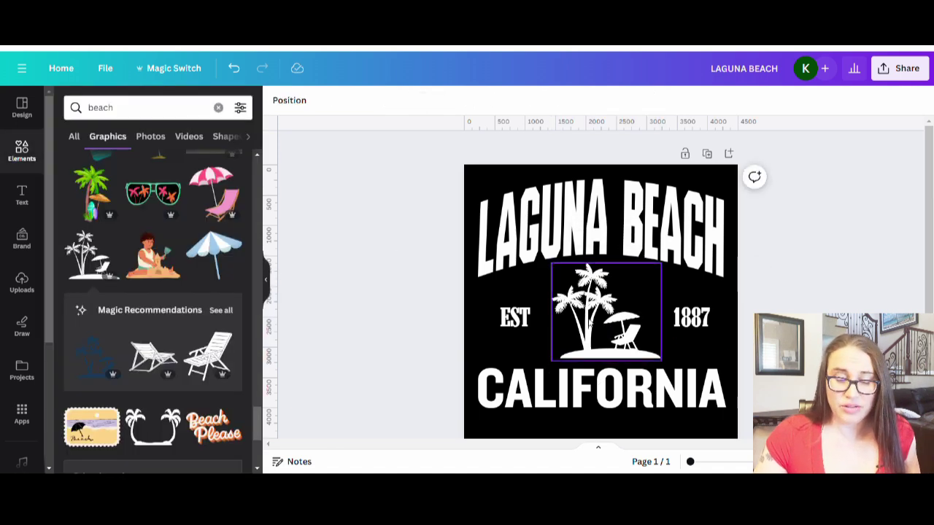
scroll(167, 240, down, 5)
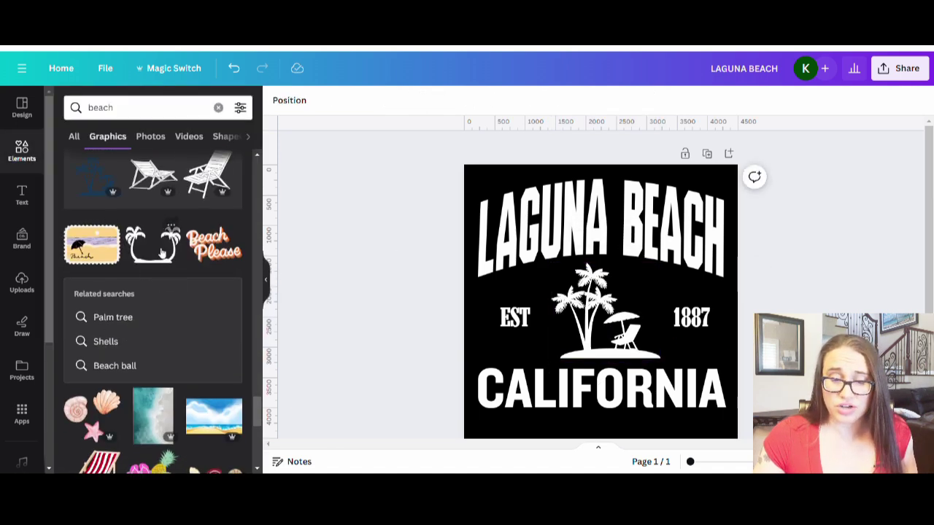
scroll(150, 274, down, 2)
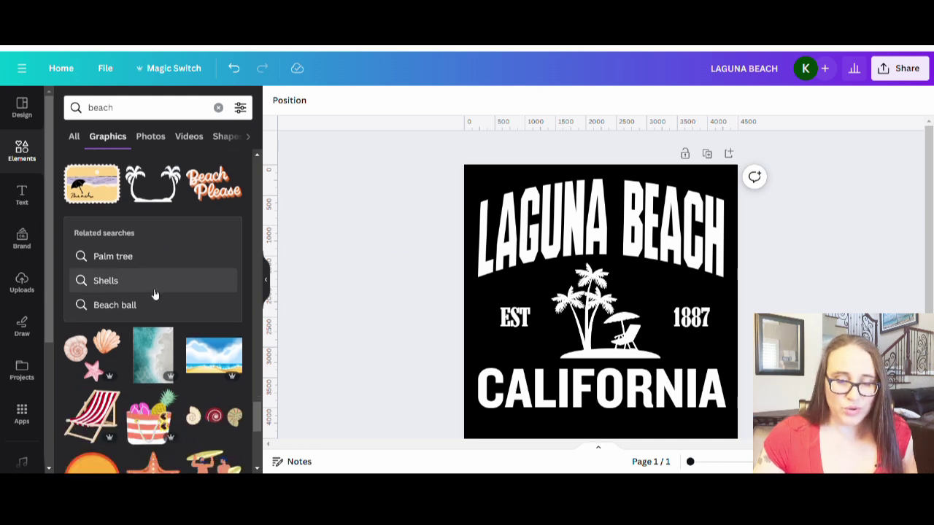
scroll(155, 294, down, 5)
scroll(182, 292, down, 2)
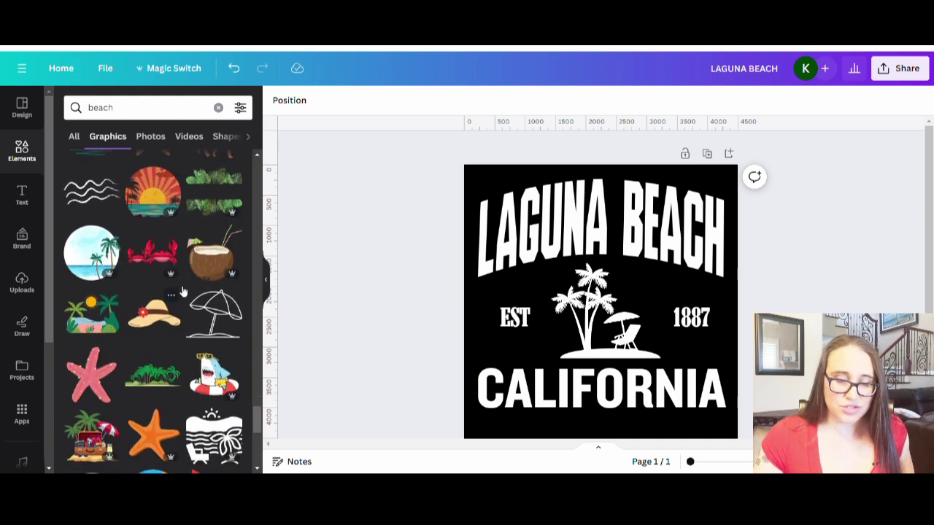
scroll(182, 292, down, 3)
scroll(179, 285, down, 2)
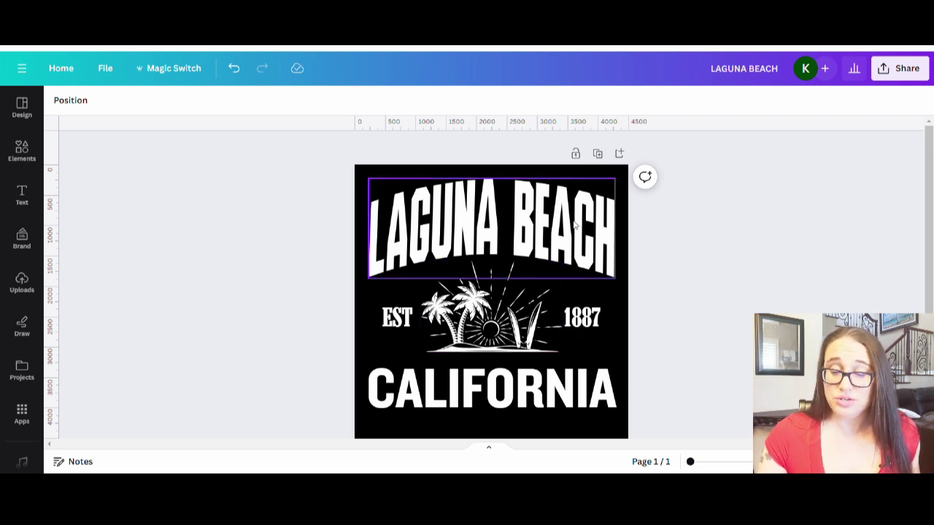
- Duplicate the finished LAGUNA BEACH page as a second page and select the LAGUNA BEACH heading on the copy
click(598, 153)
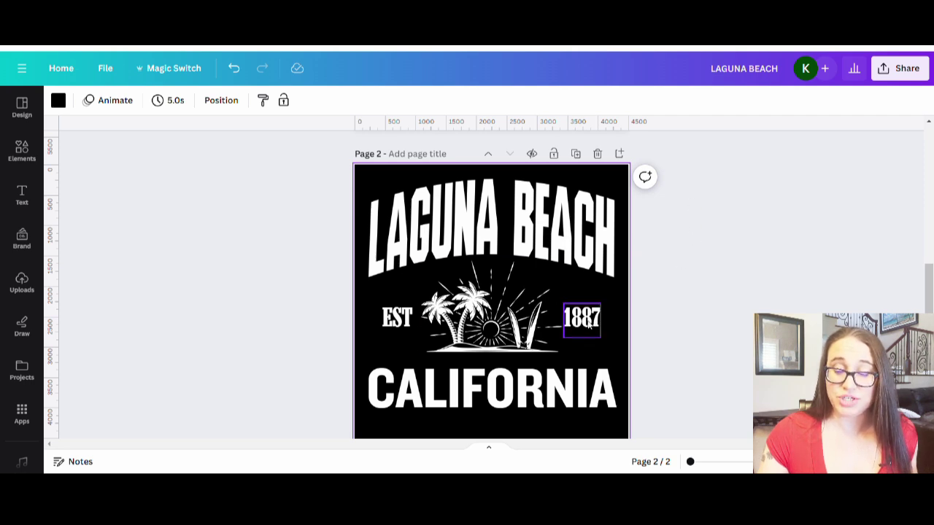
click(532, 221)
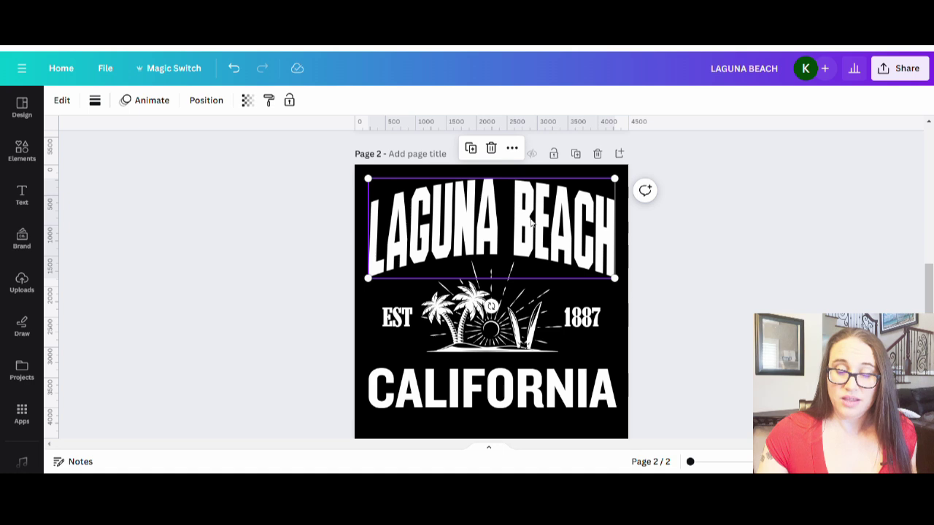
- Compare the original page with its duplicate, checking the heading, beach graphic and CALIFORNIA text on both
scroll(531, 222, up, 5)
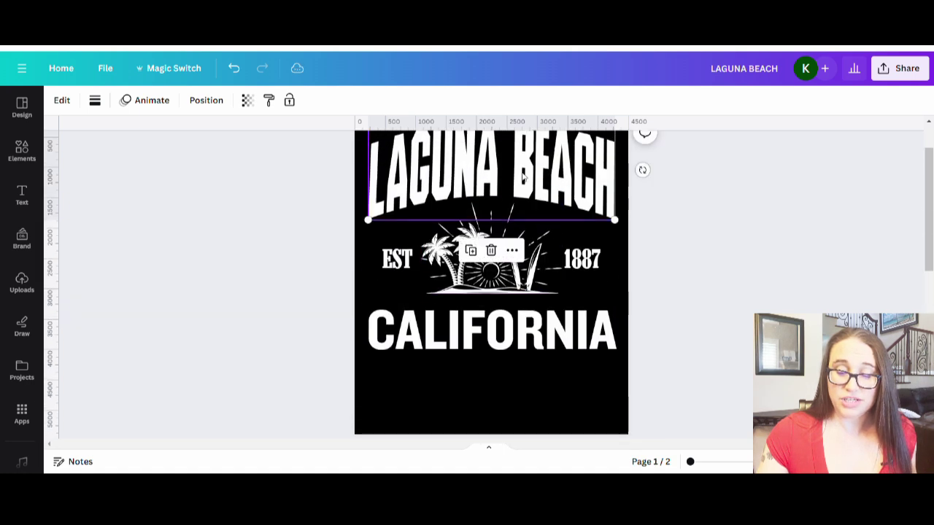
scroll(520, 176, up, 2)
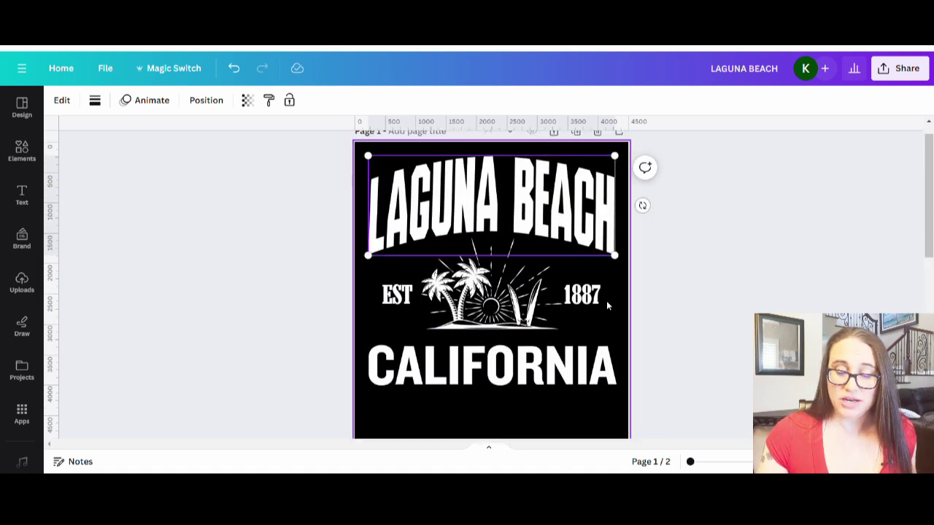
scroll(511, 226, down, 3)
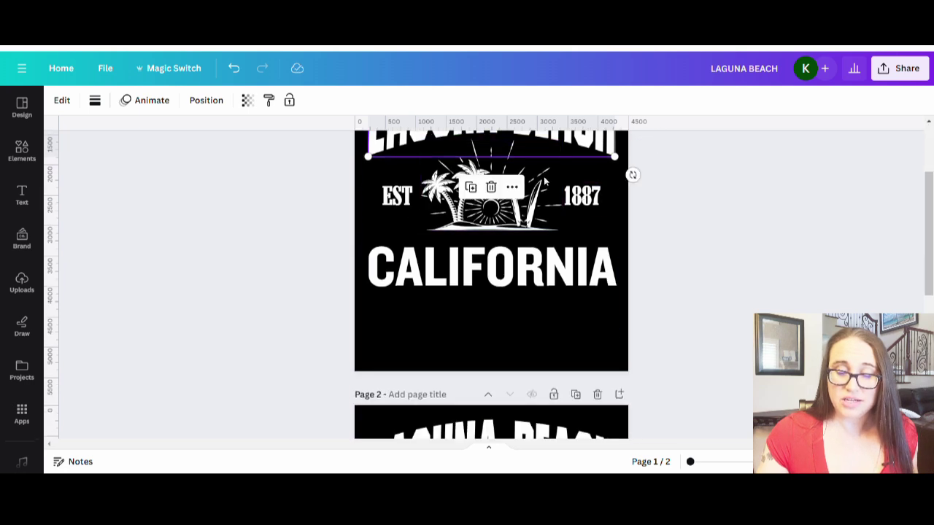
scroll(541, 227, down, 2)
scroll(542, 227, down, 3)
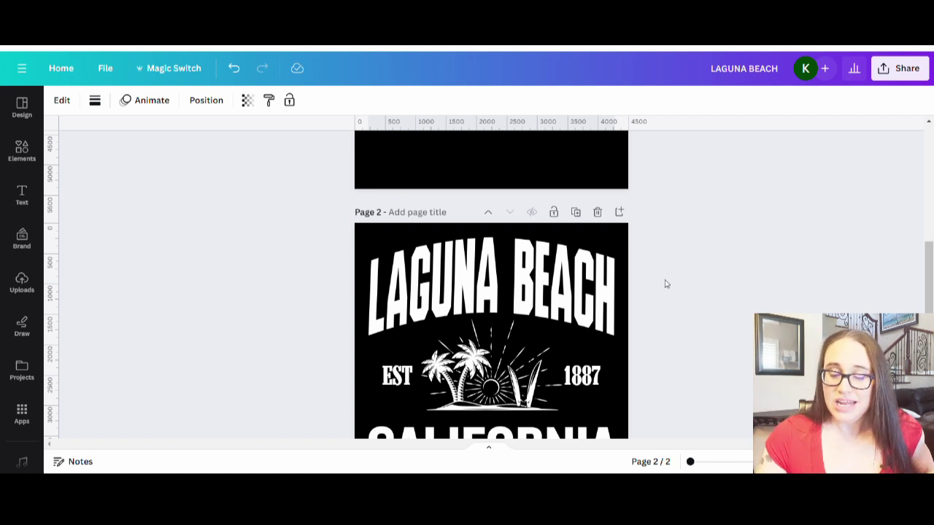
scroll(667, 277, down, 3)
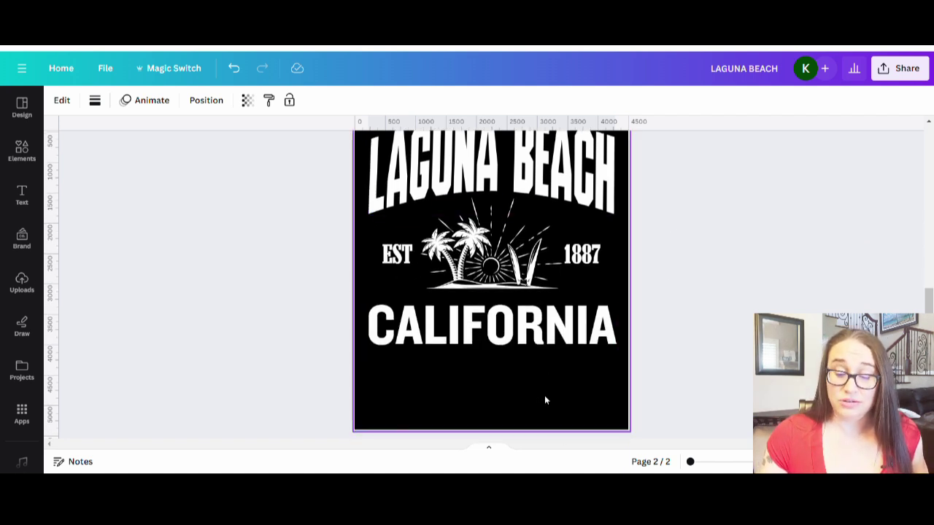
scroll(562, 402, up, 4)
scroll(556, 390, down, 4)
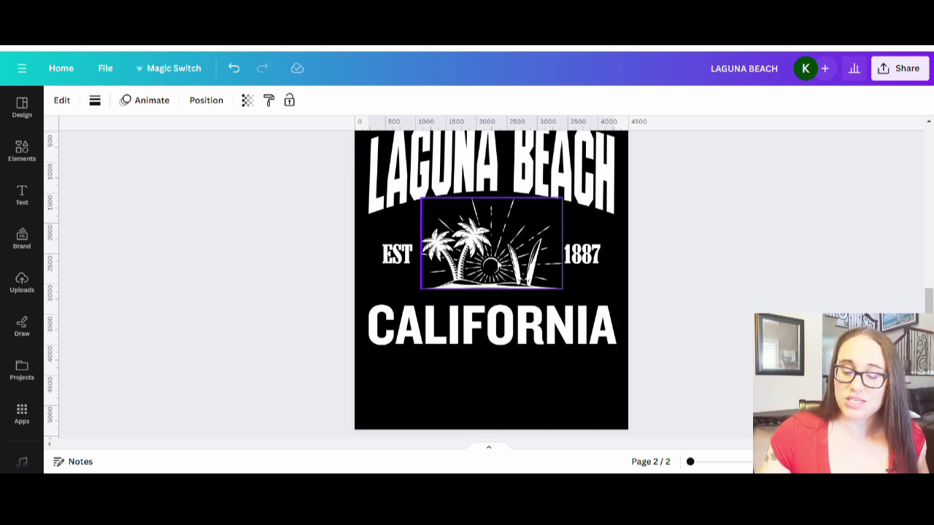
scroll(505, 265, up, 5)
click(496, 255)
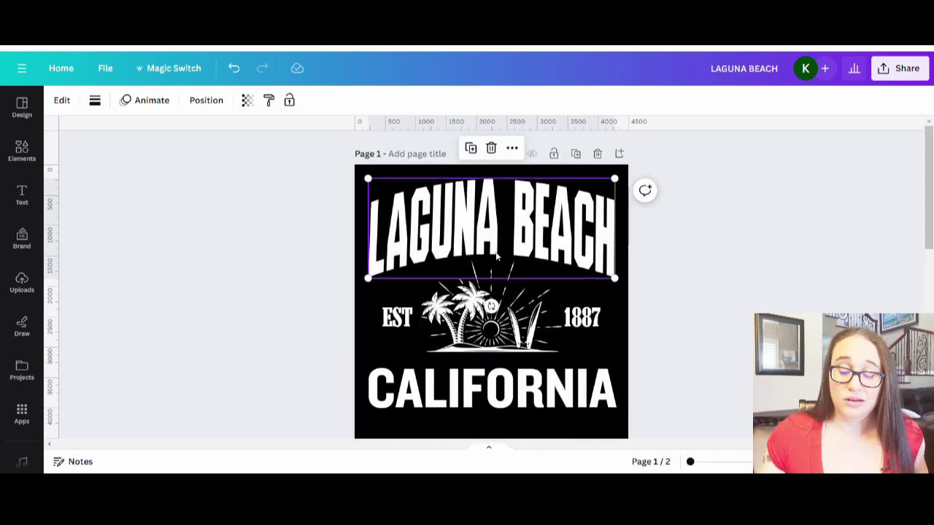